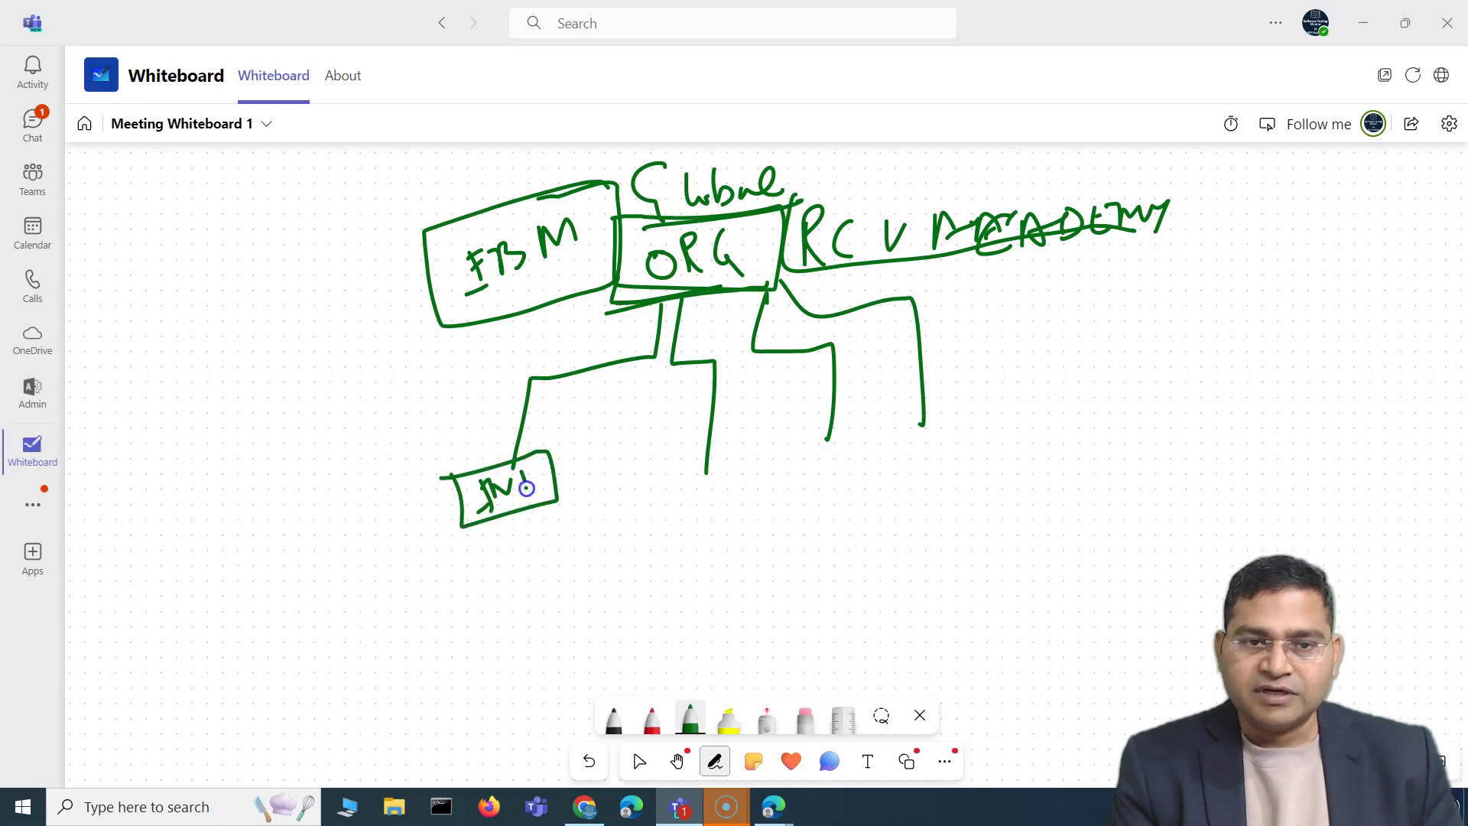
Draw the box under the second branch and write 'JS, Comp' beneath the India box
left_click_drag(671, 463, 755, 496)
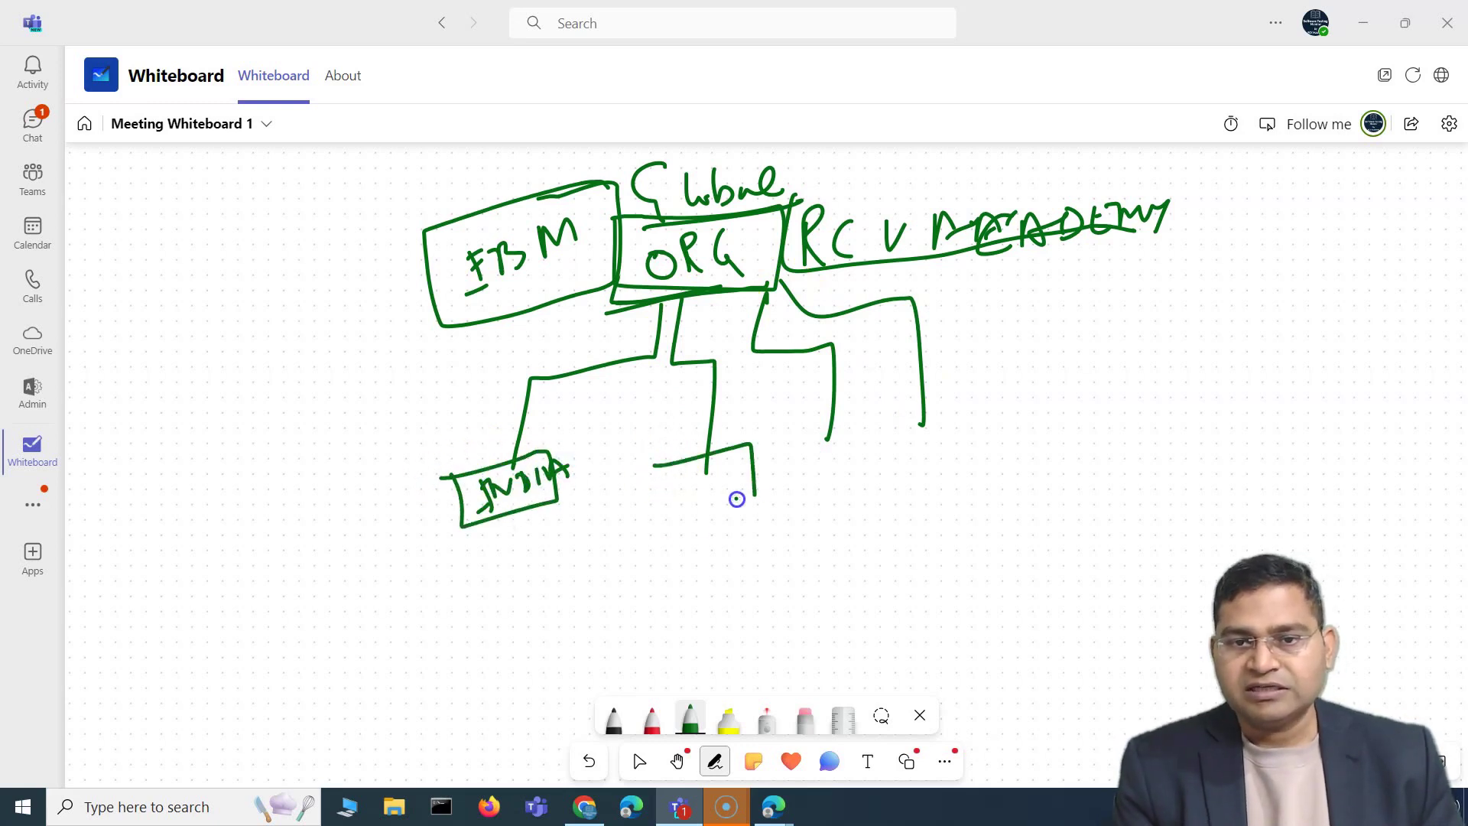
mouse_move(821, 434)
left_mouse_down()
mouse_move(829, 465)
mouse_move(920, 436)
mouse_move(951, 468)
mouse_move(1147, 392)
left_mouse_up()
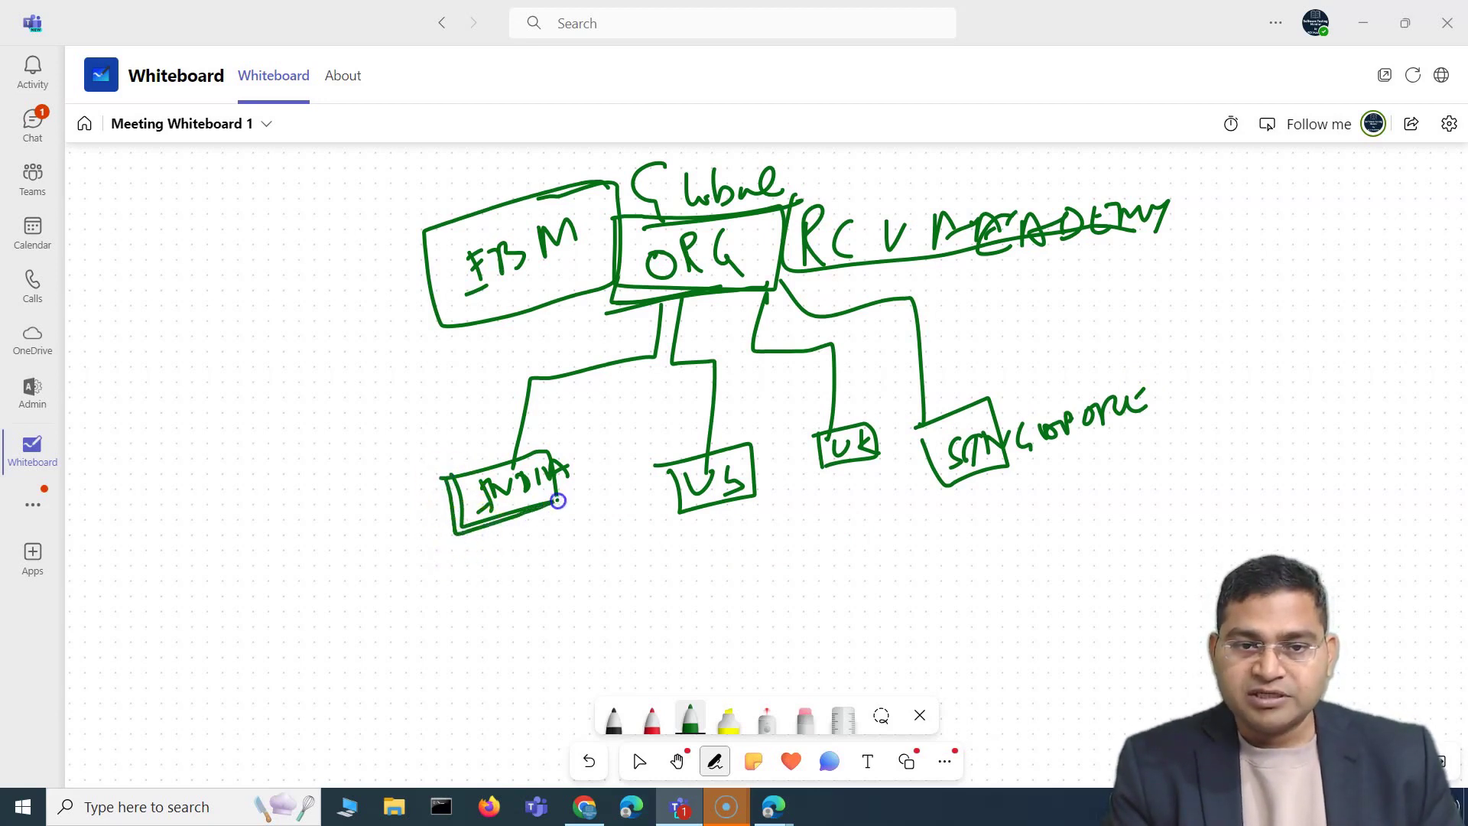
mouse_move(369, 567)
left_mouse_down()
mouse_move(337, 590)
mouse_move(374, 604)
left_mouse_up()
mouse_move(457, 573)
left_mouse_down()
mouse_move(516, 535)
mouse_move(428, 611)
left_mouse_up()
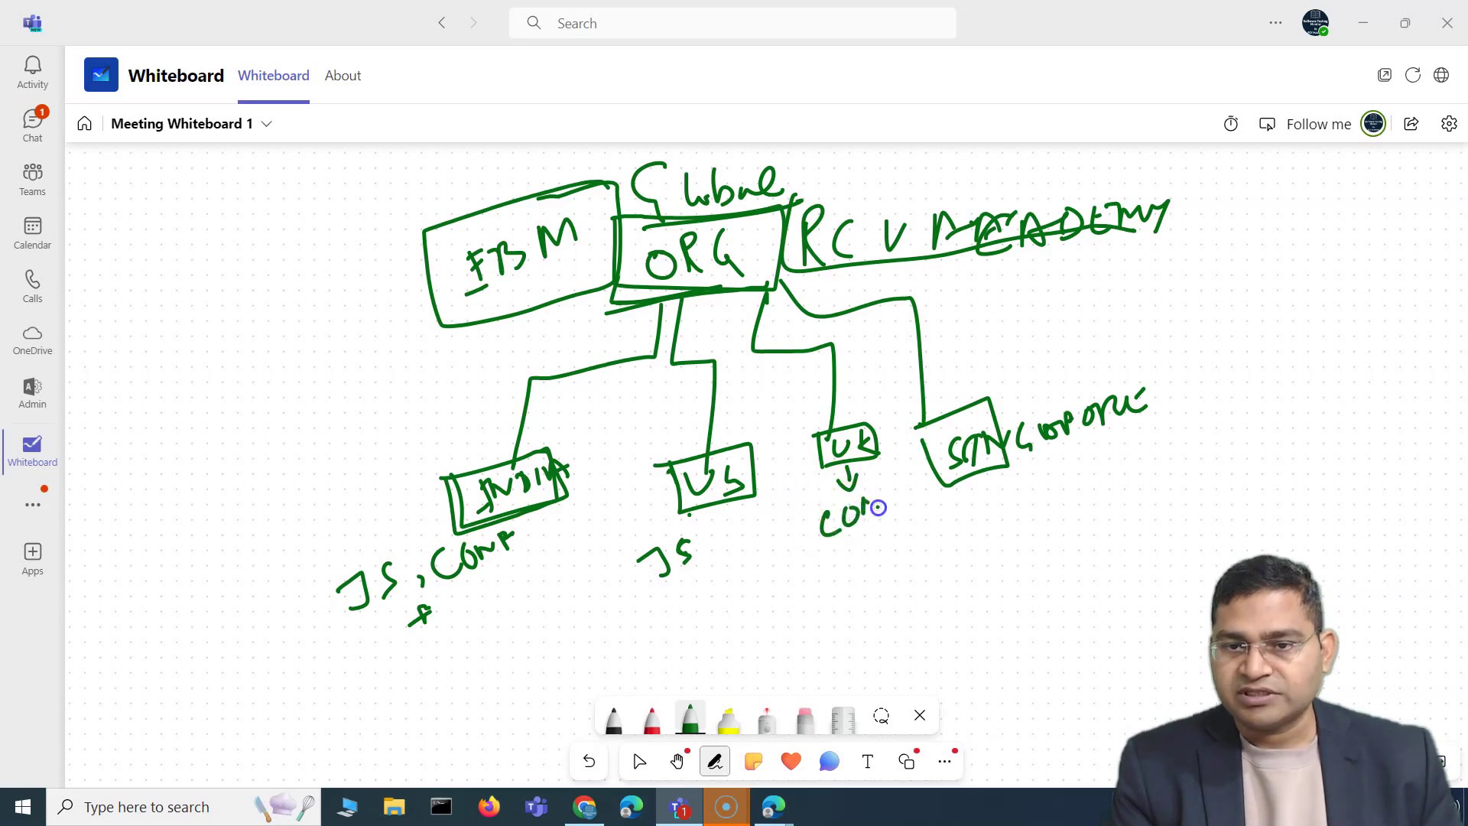
Circle the CON, JS and 'JS, Comp' notes and draw arrows up to the US and UK boxes
left_click_drag(881, 491, 886, 498)
mouse_move(659, 536)
left_mouse_down()
mouse_move(689, 558)
mouse_move(708, 547)
left_mouse_up()
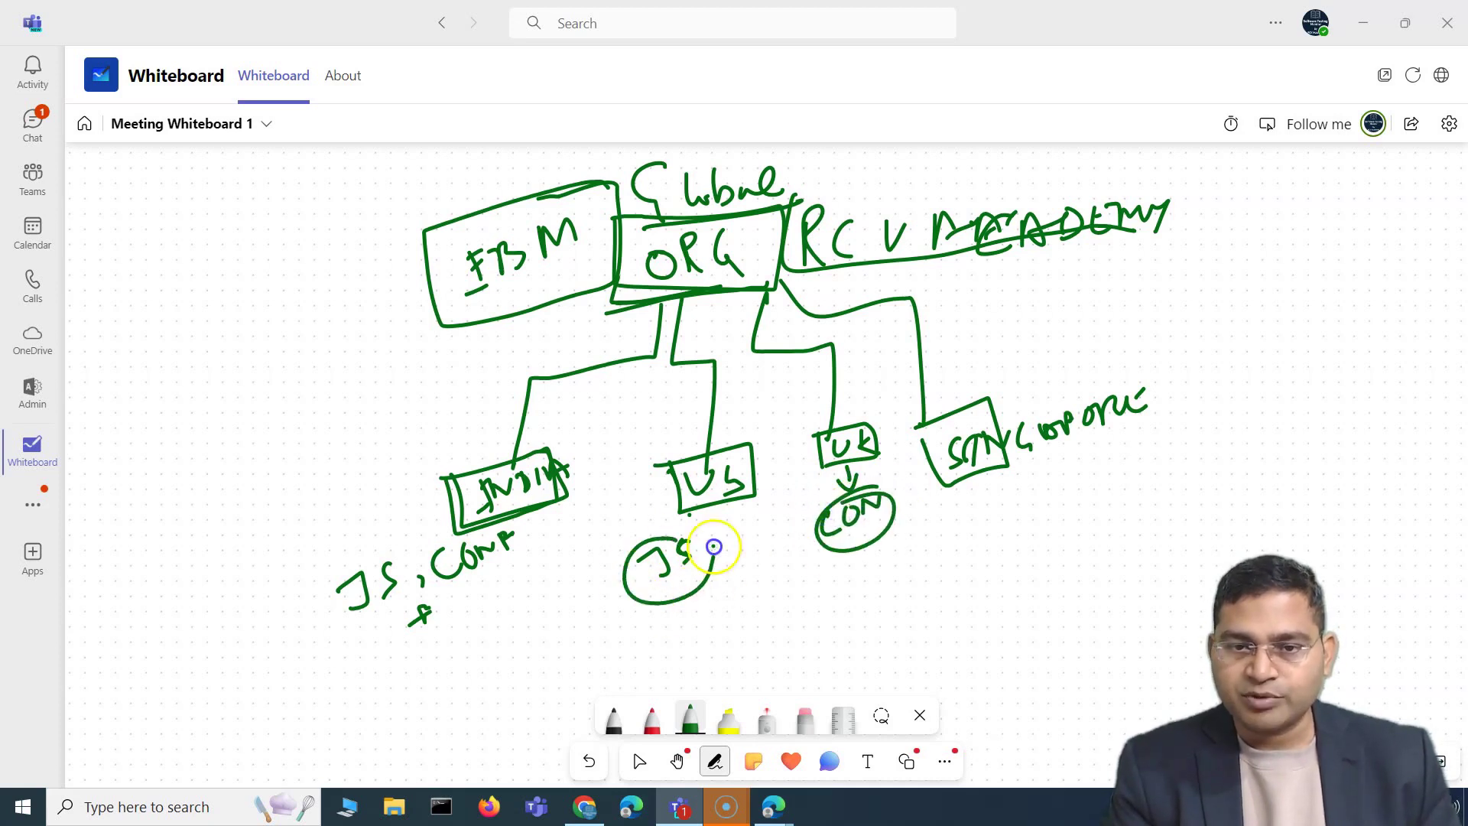
mouse_move(501, 546)
left_mouse_down()
mouse_move(341, 593)
mouse_move(513, 556)
mouse_move(547, 524)
left_mouse_up()
mouse_move(692, 554)
left_mouse_down()
mouse_move(714, 514)
mouse_move(698, 519)
left_mouse_up()
left_click_drag(887, 501, 879, 468)
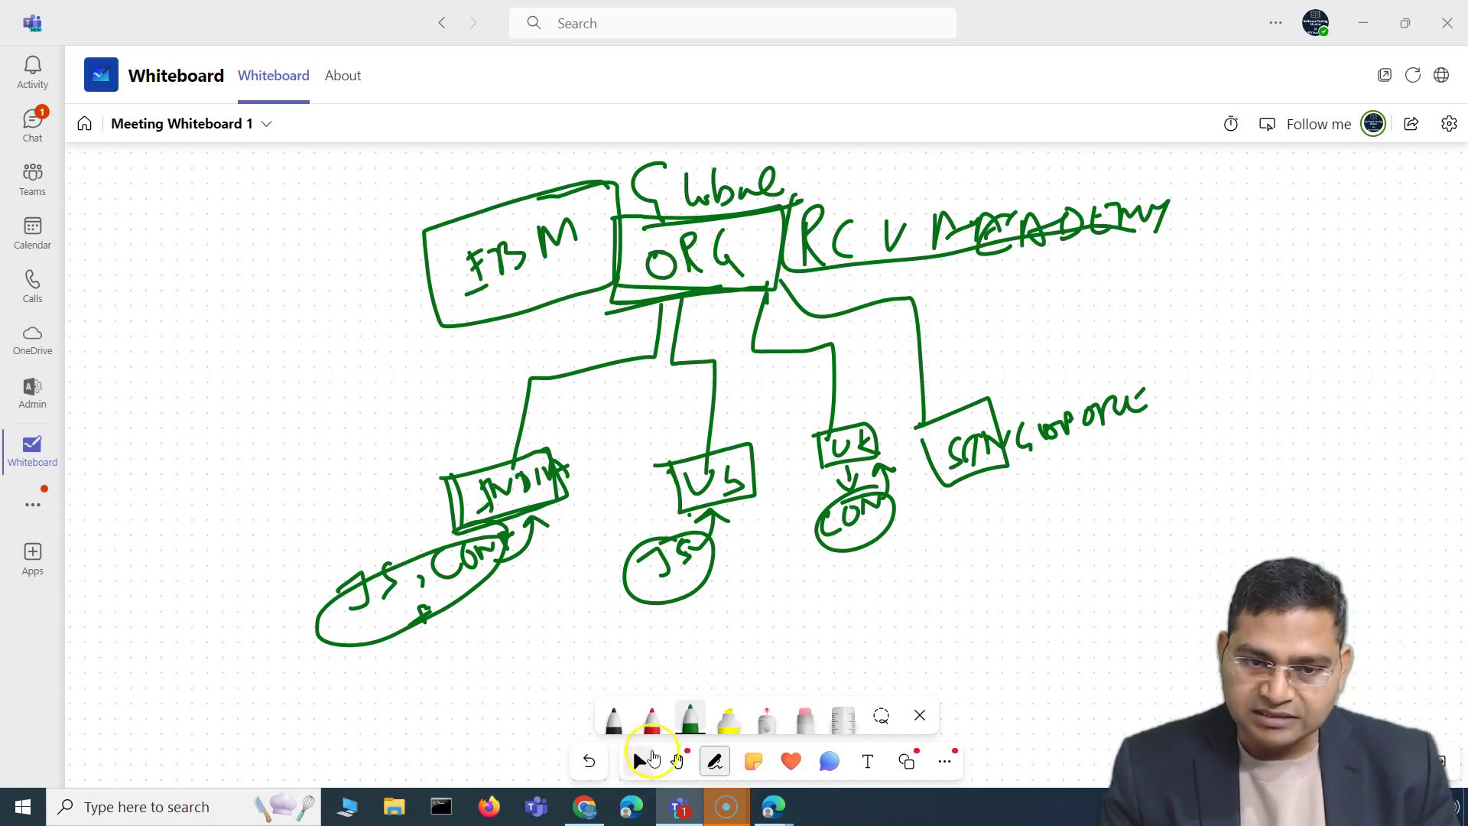
Bring up the Atlassian Administration window on the Overview page and highlight the rcvacademy-global organization name
mouse_move(768, 804)
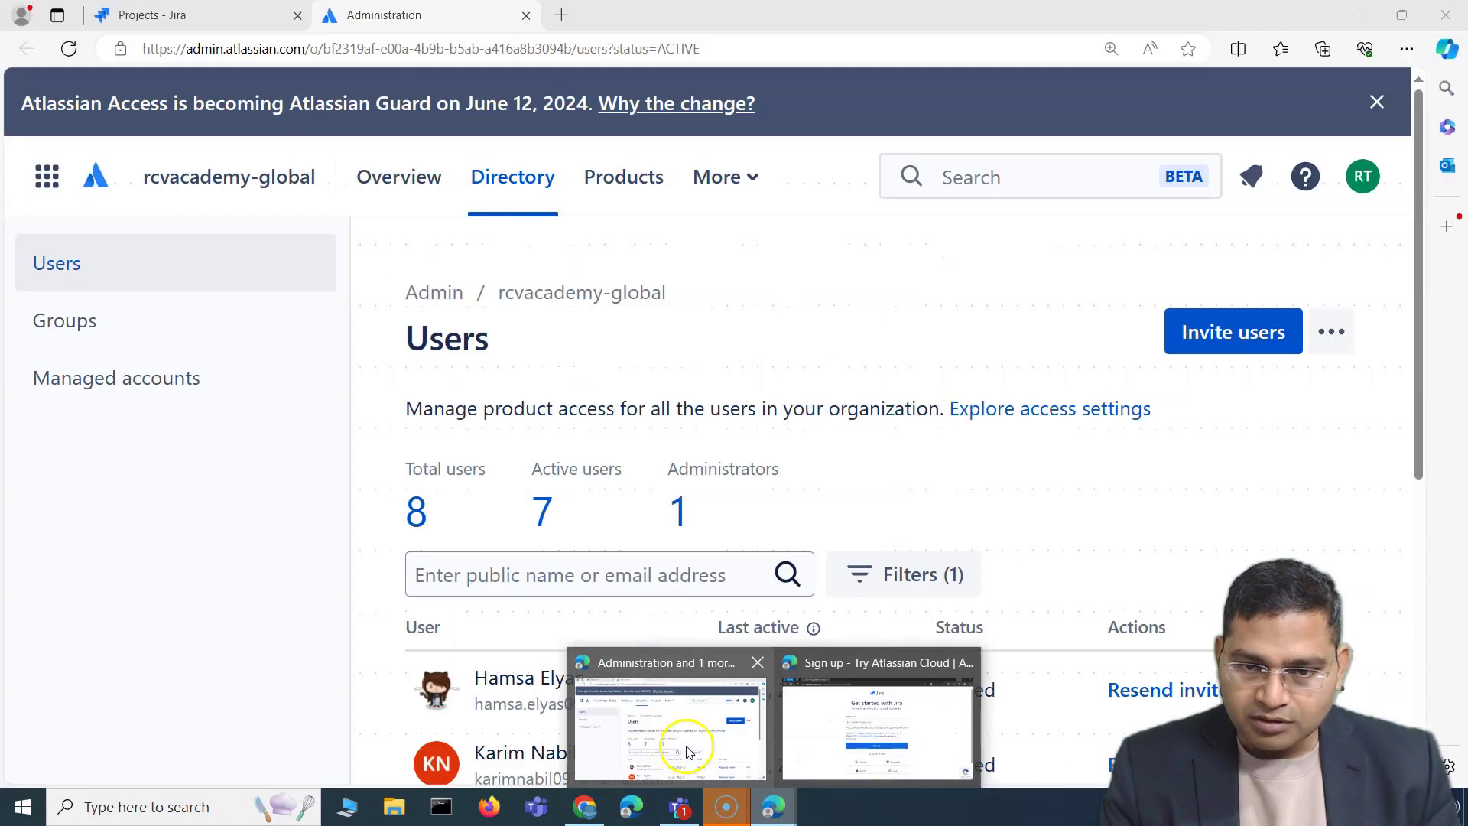
left_click(688, 735)
left_click(425, 184)
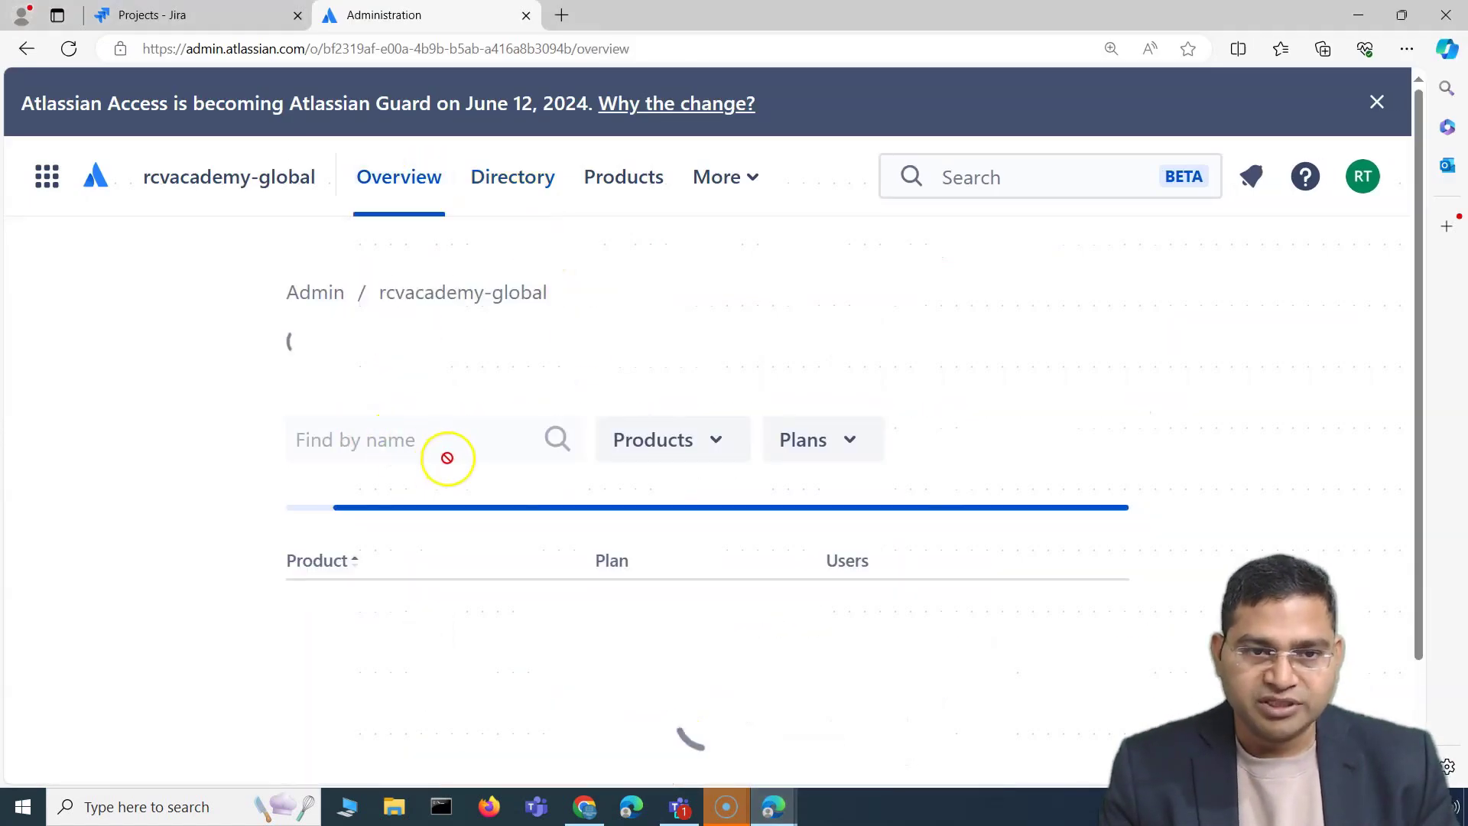
left_click_drag(283, 348, 604, 342)
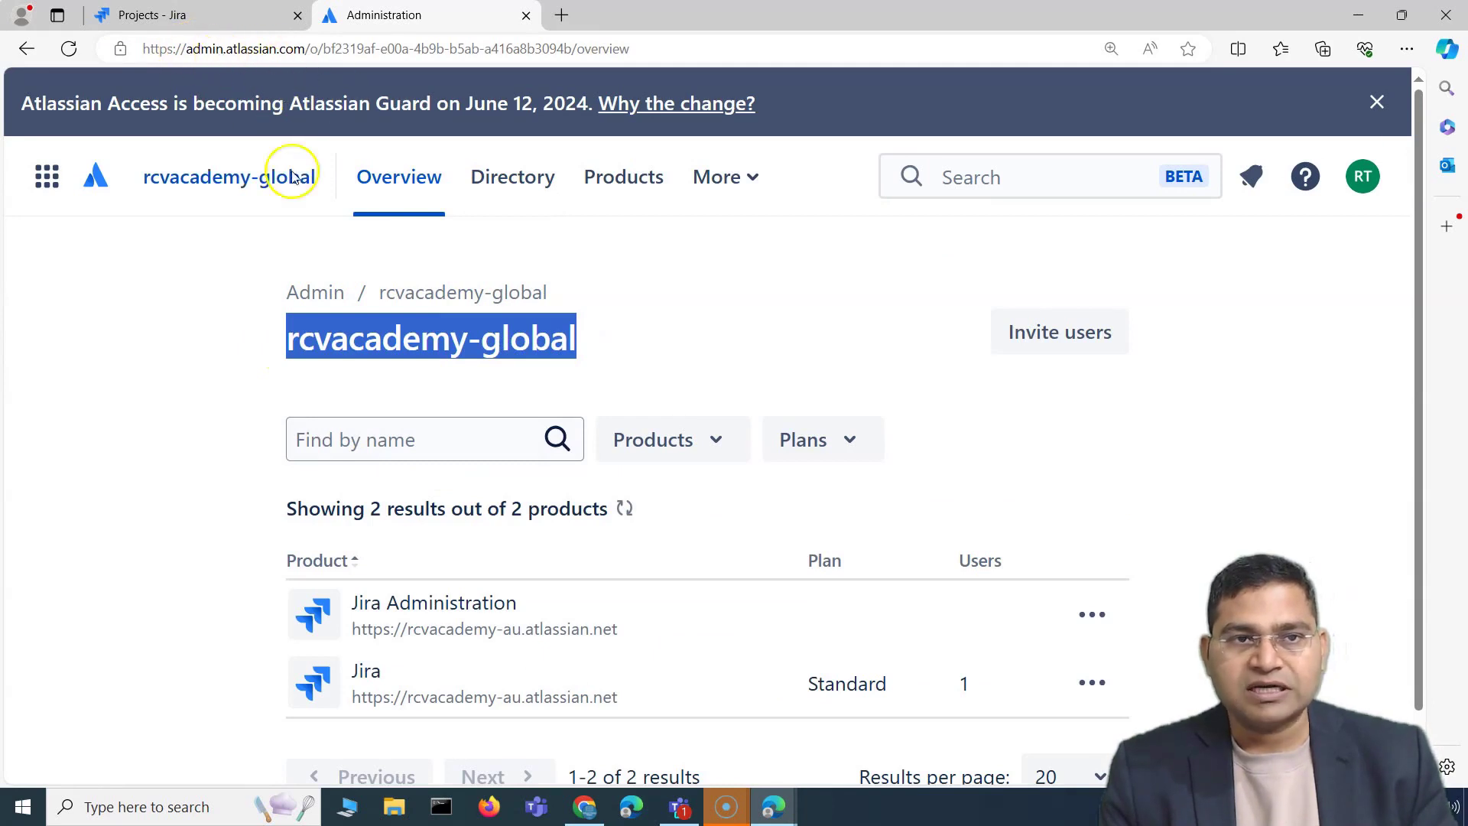
left_click(442, 336)
left_click_drag(285, 342, 603, 351)
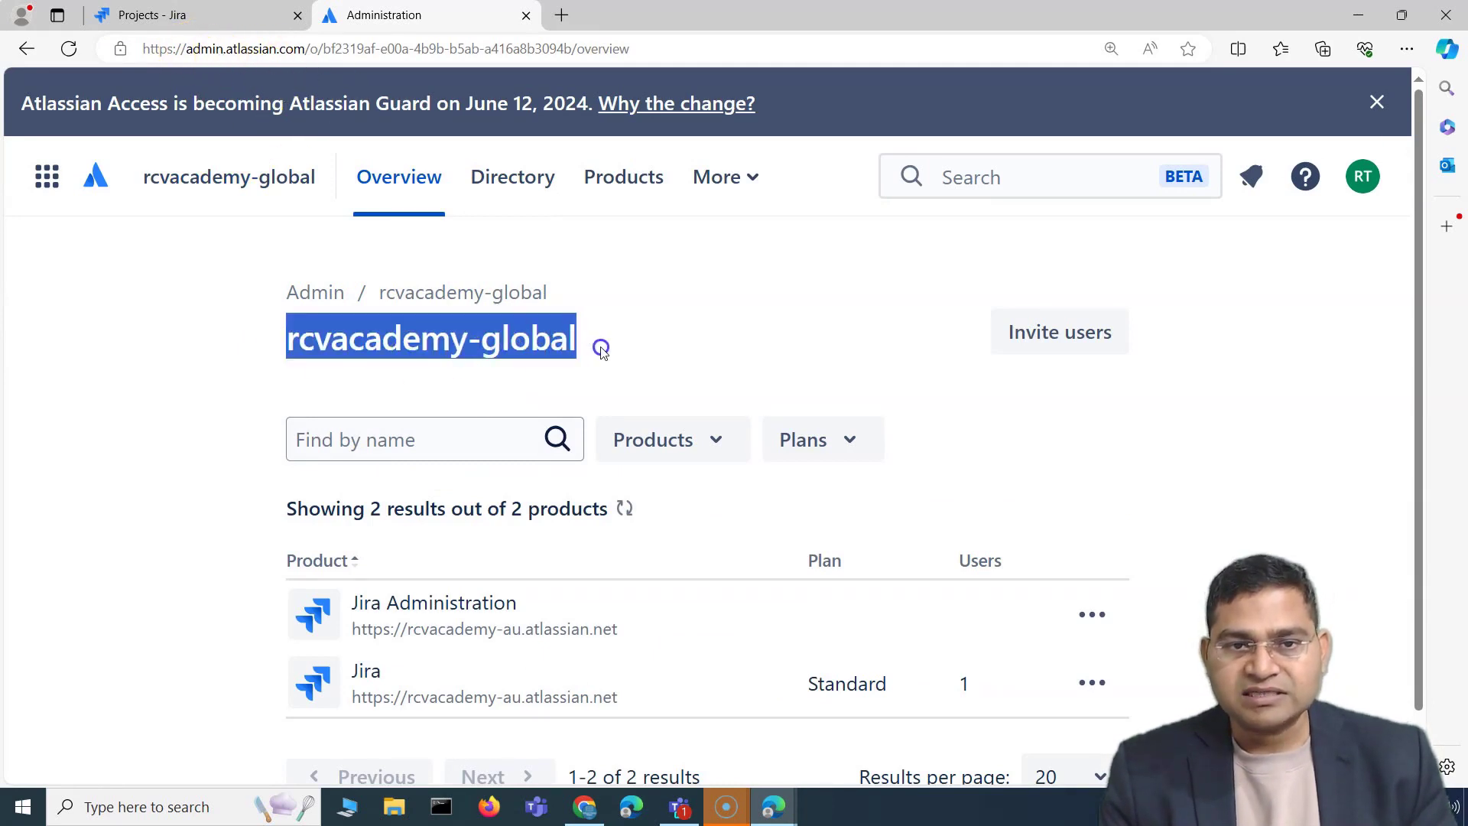
left_click(344, 376)
scroll(459, 536, "down", 1)
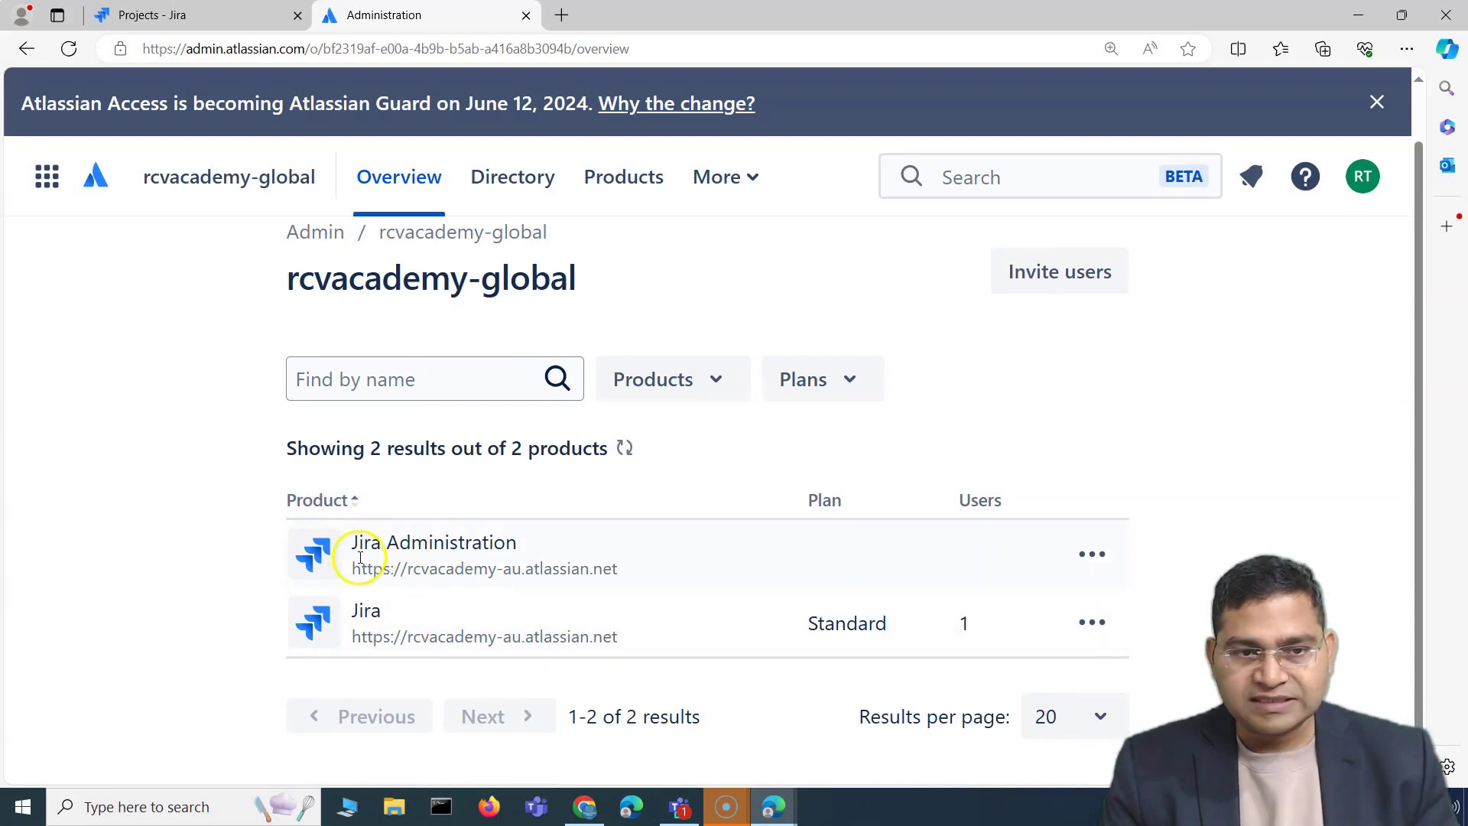
Highlight the Jira Administration site URL and the Jira product row on rcvacademy-au
left_click_drag(360, 570, 620, 569)
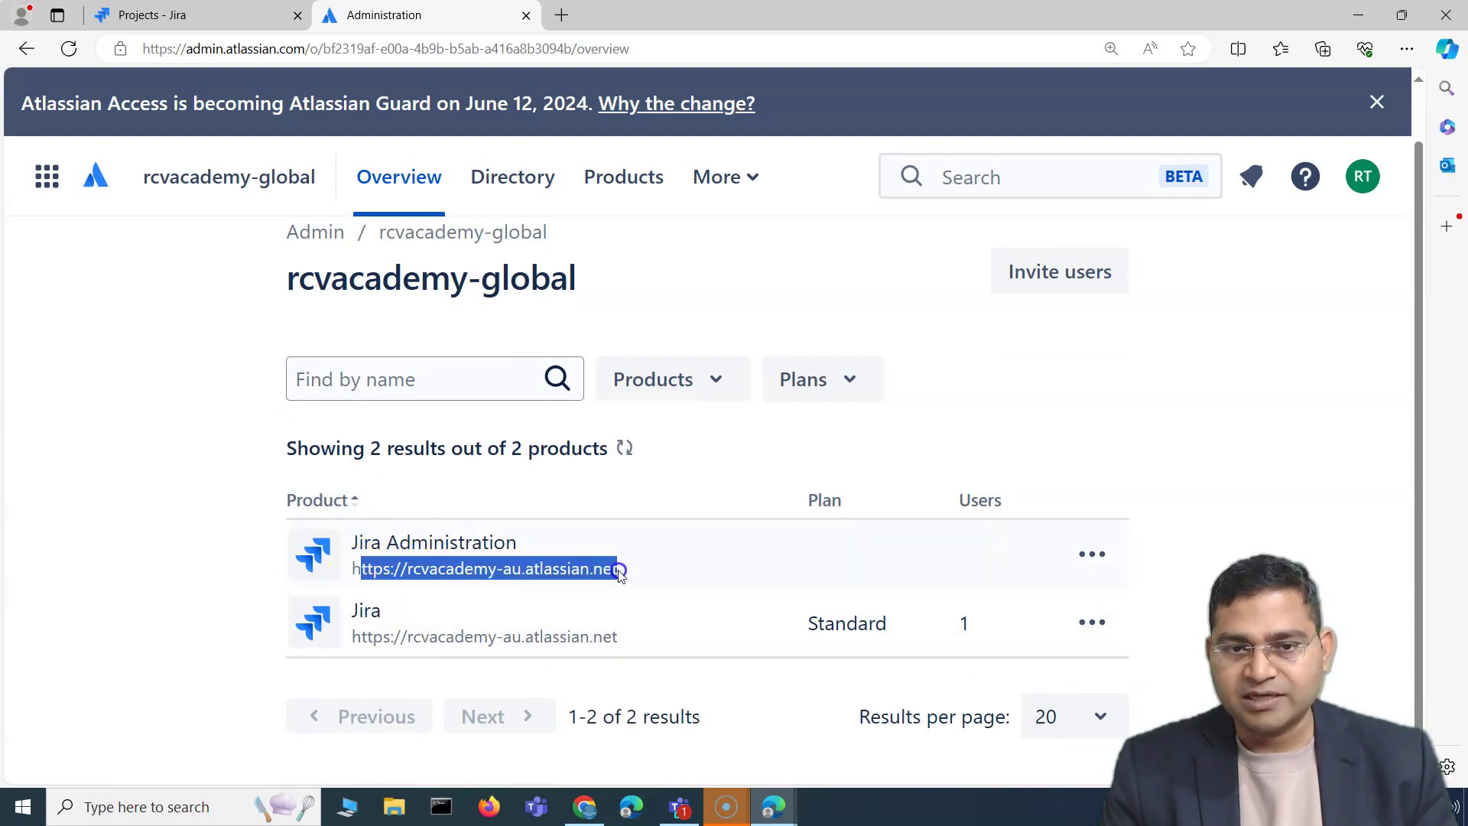
left_click(652, 505)
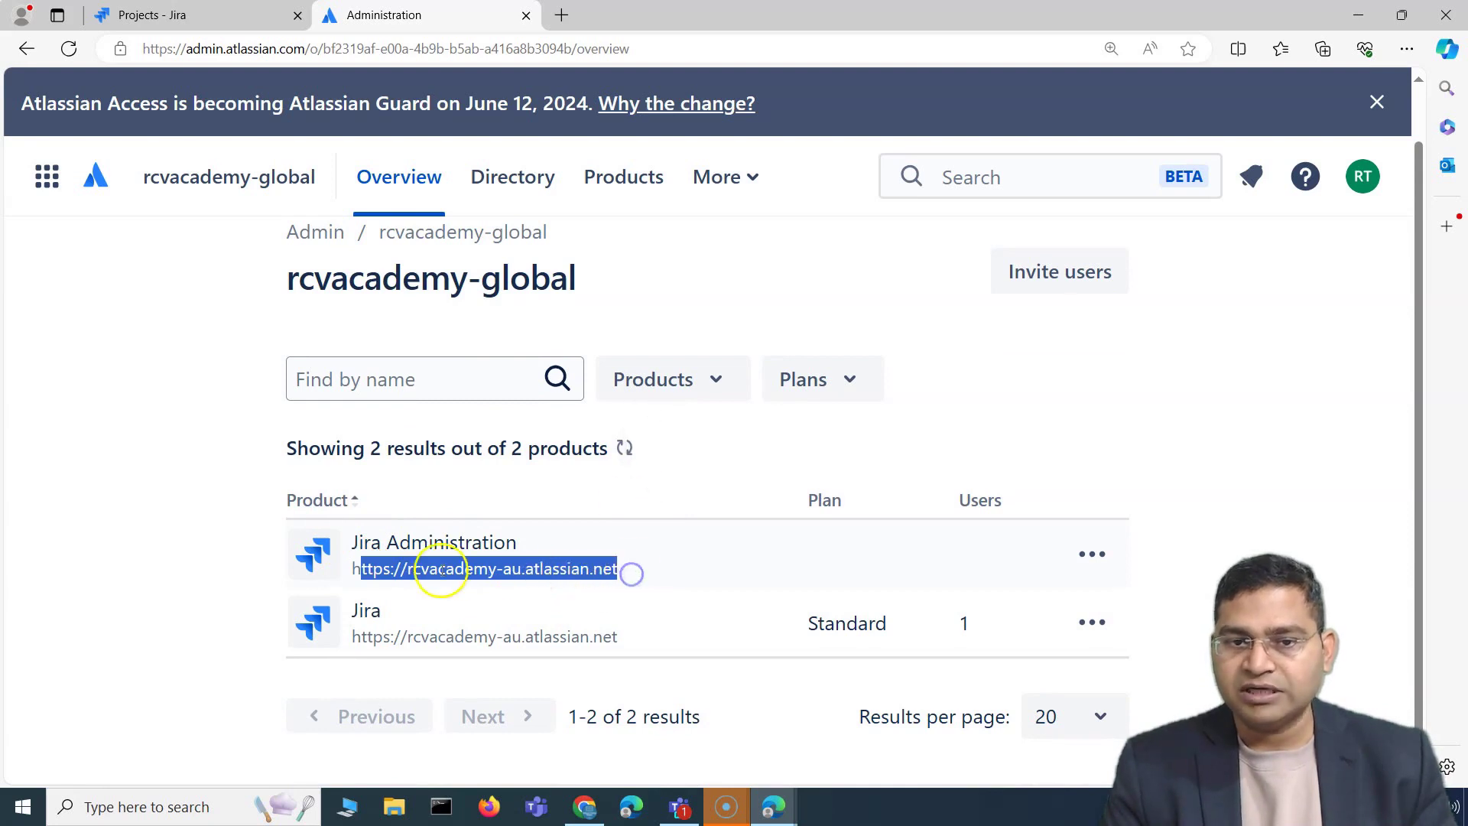
left_click(426, 541)
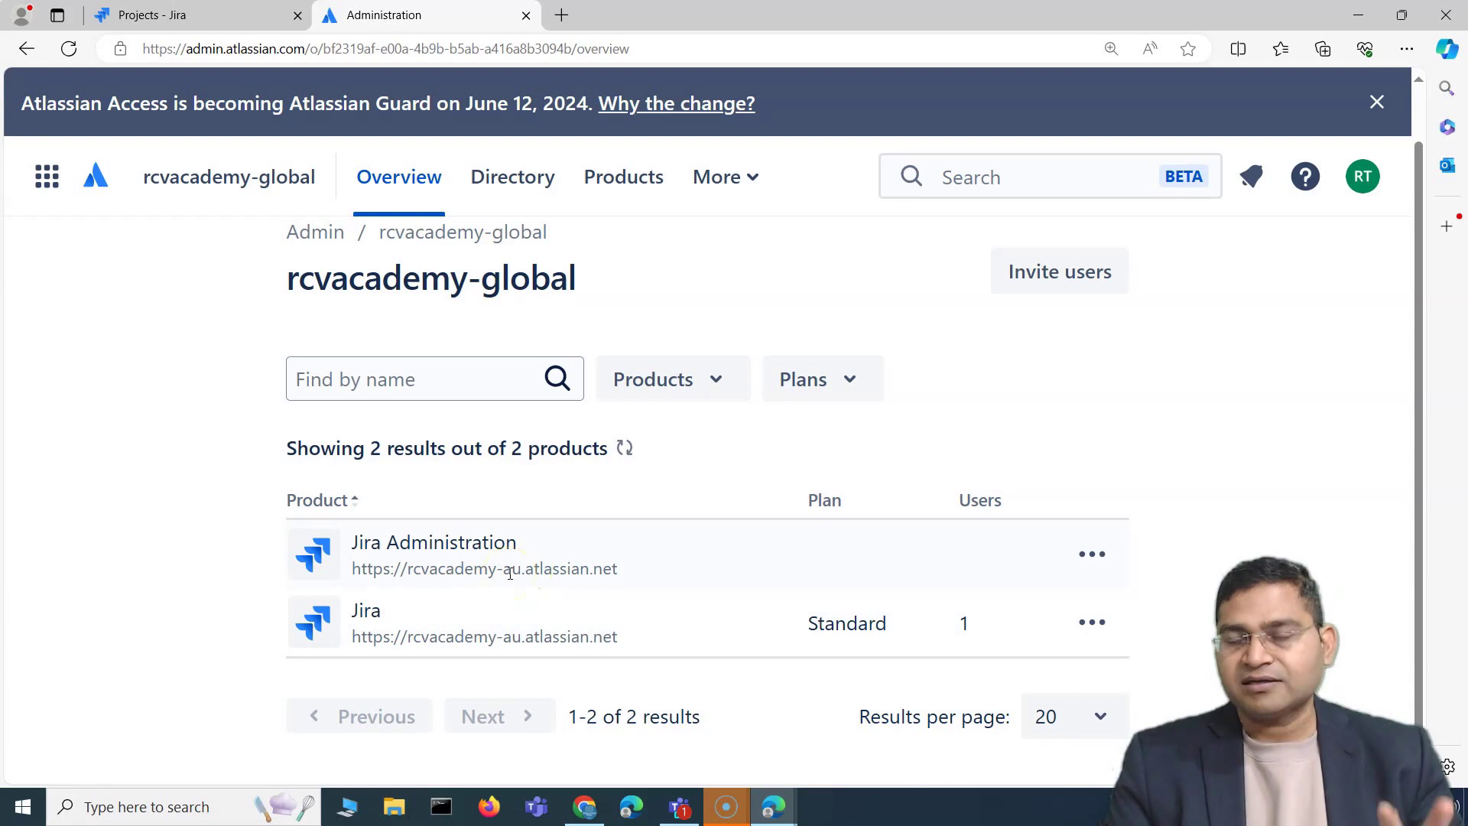
left_click_drag(621, 569, 357, 570)
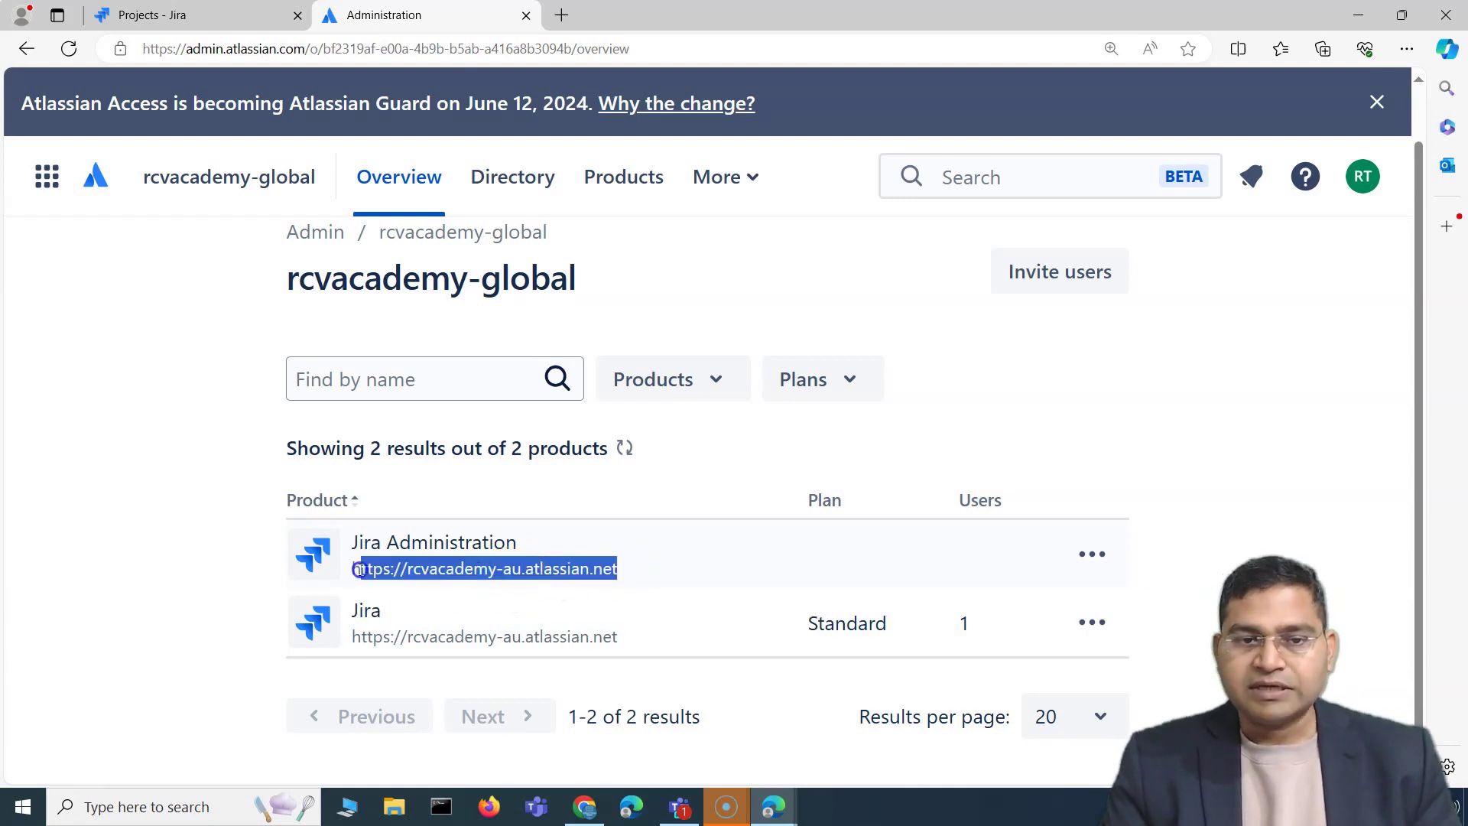
left_click(370, 614)
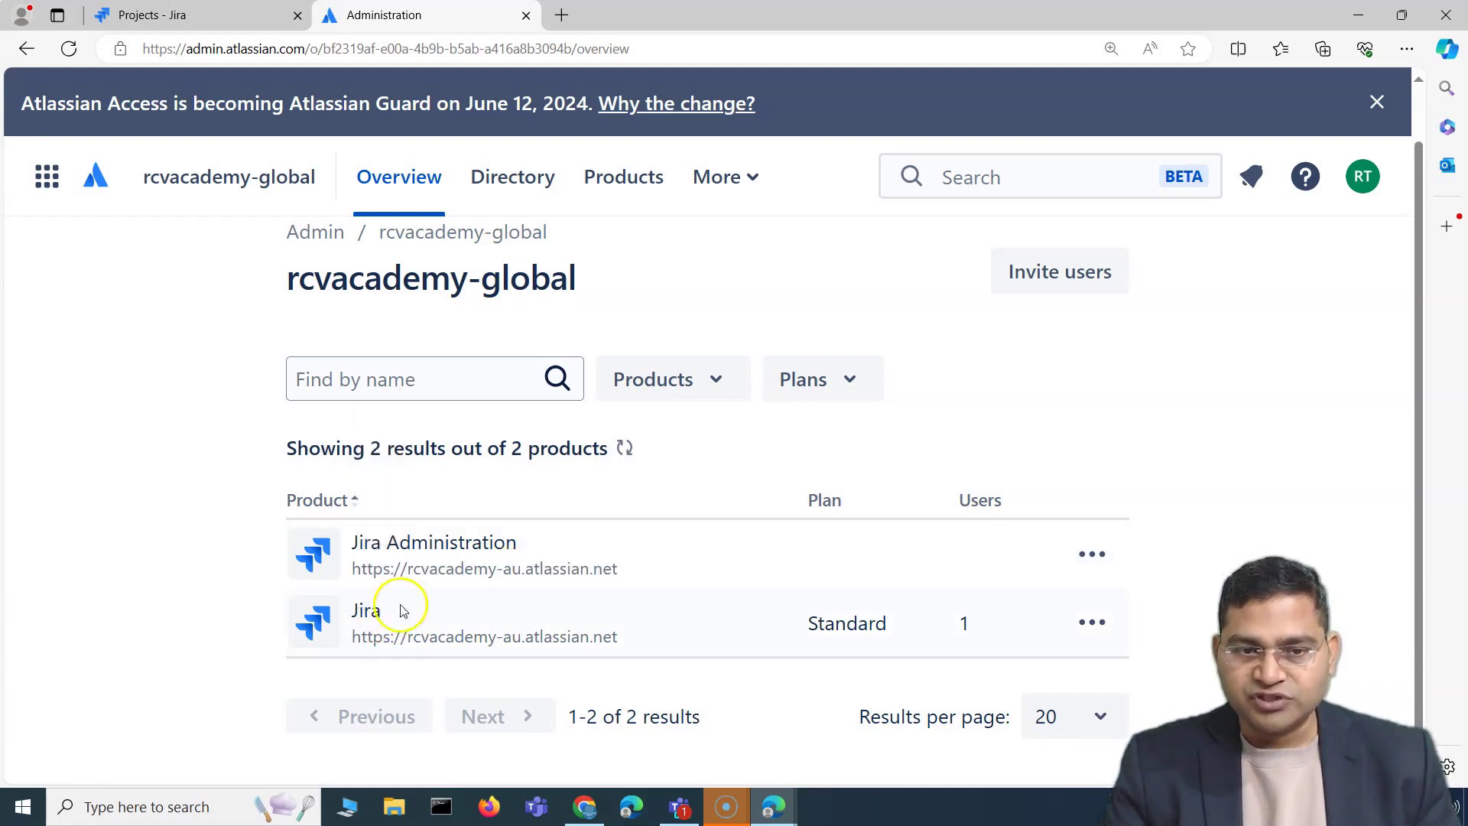
left_click_drag(616, 643, 321, 632)
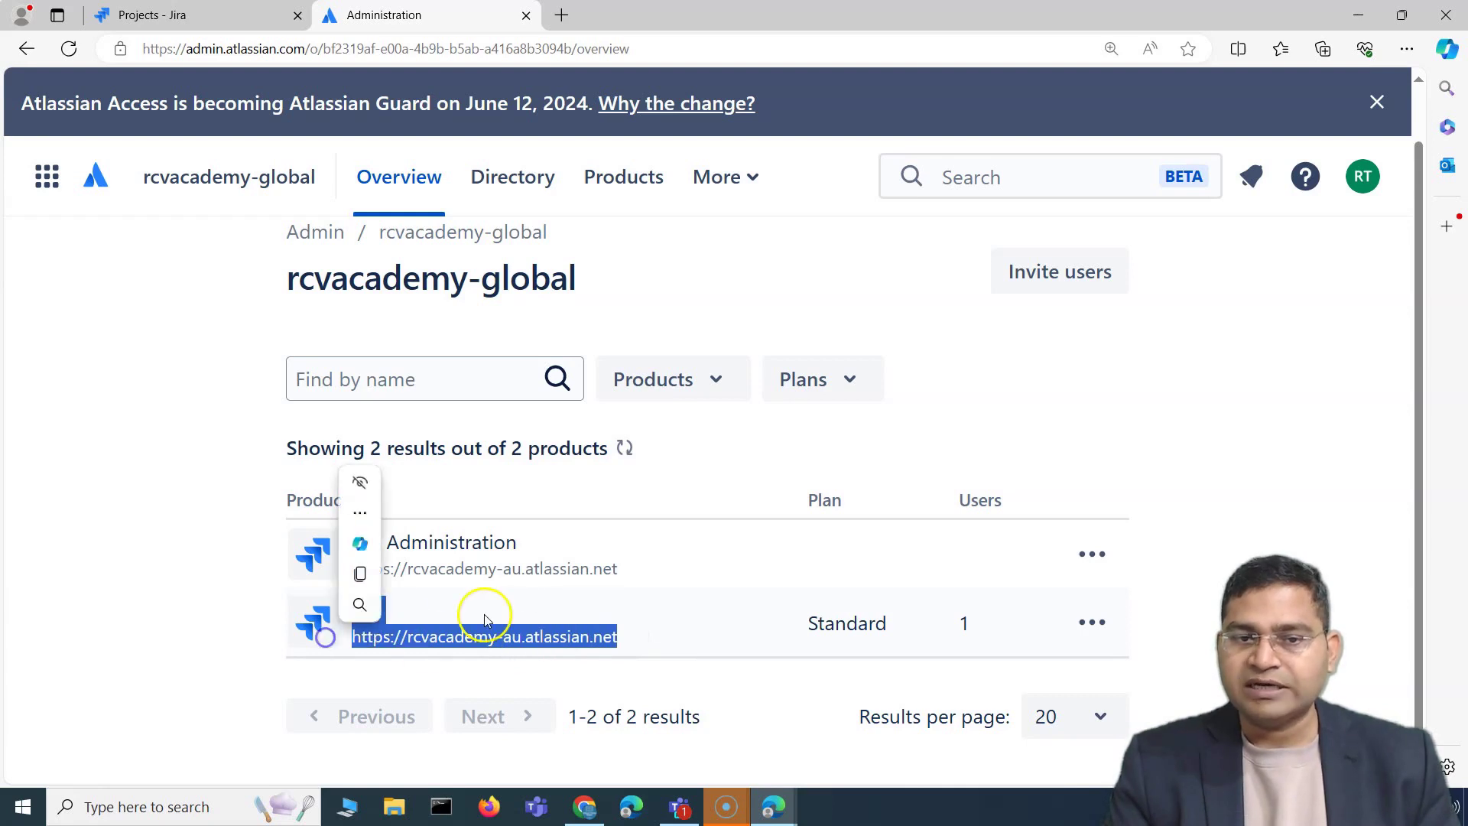
key("ctrl+c")
left_click(666, 602)
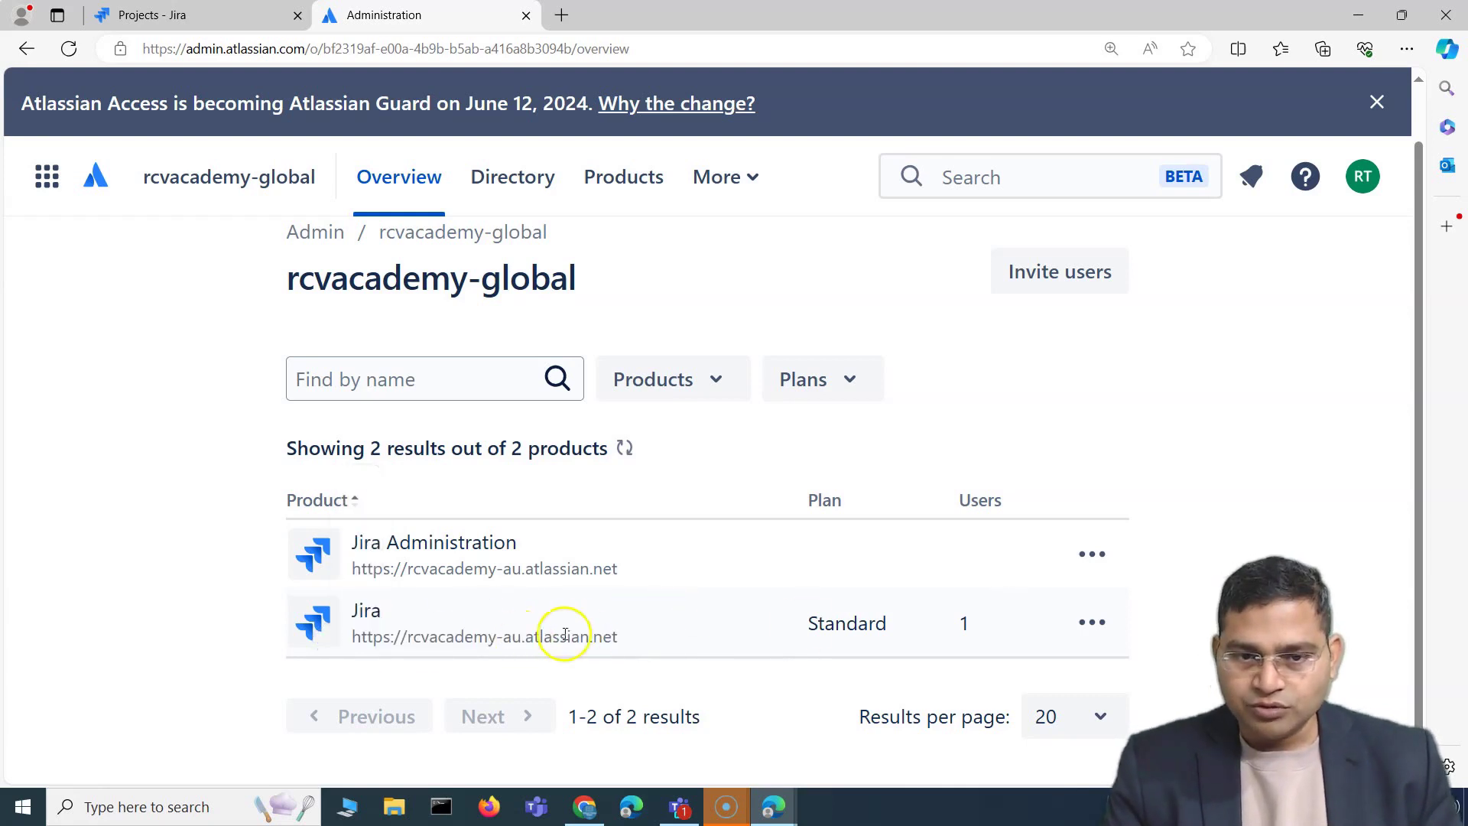
scroll(686, 623, "up", 1)
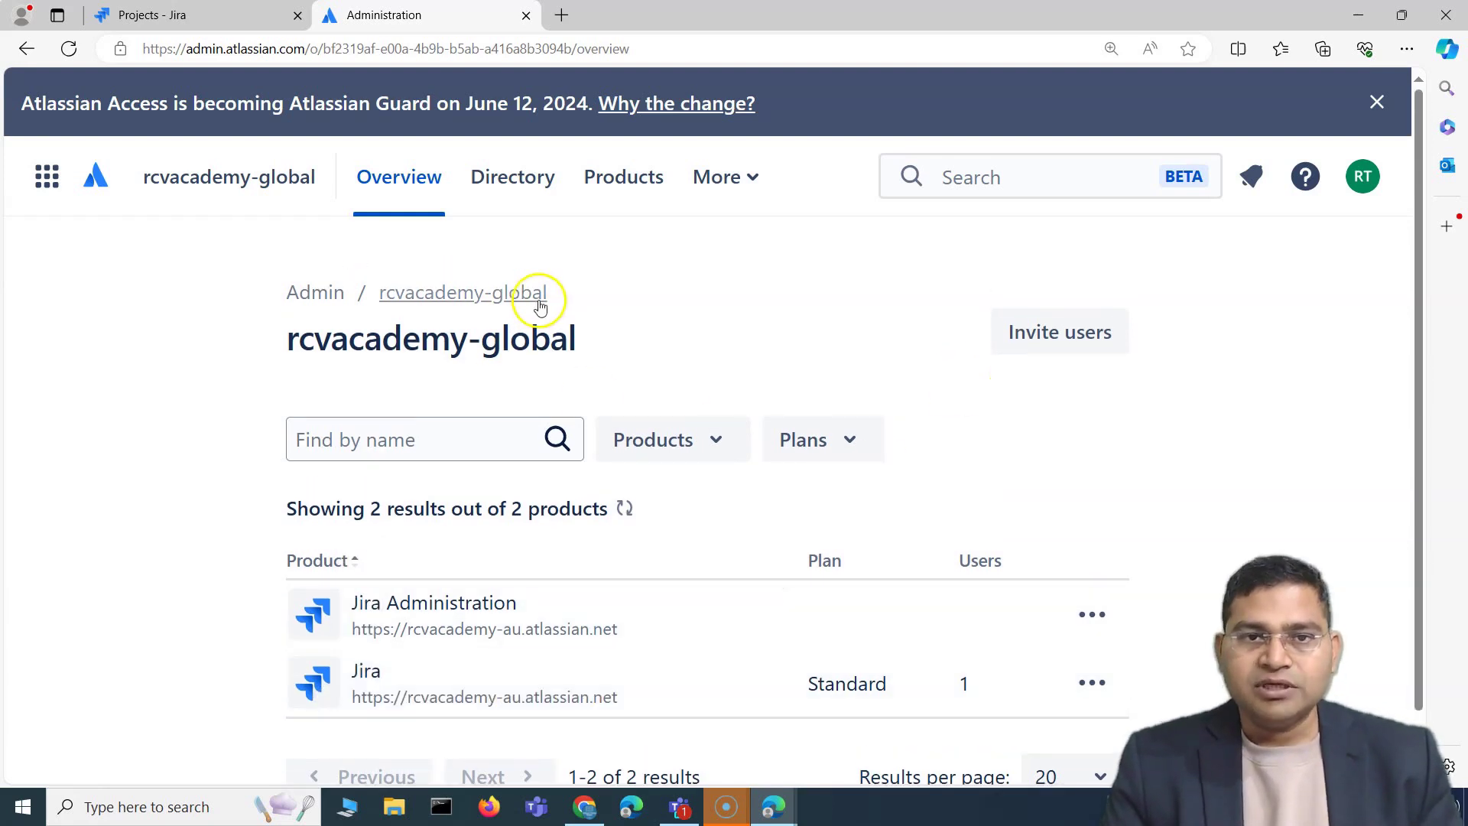
From the Products page, add a product, pick Jira, and continue to the site name step
left_click(635, 193)
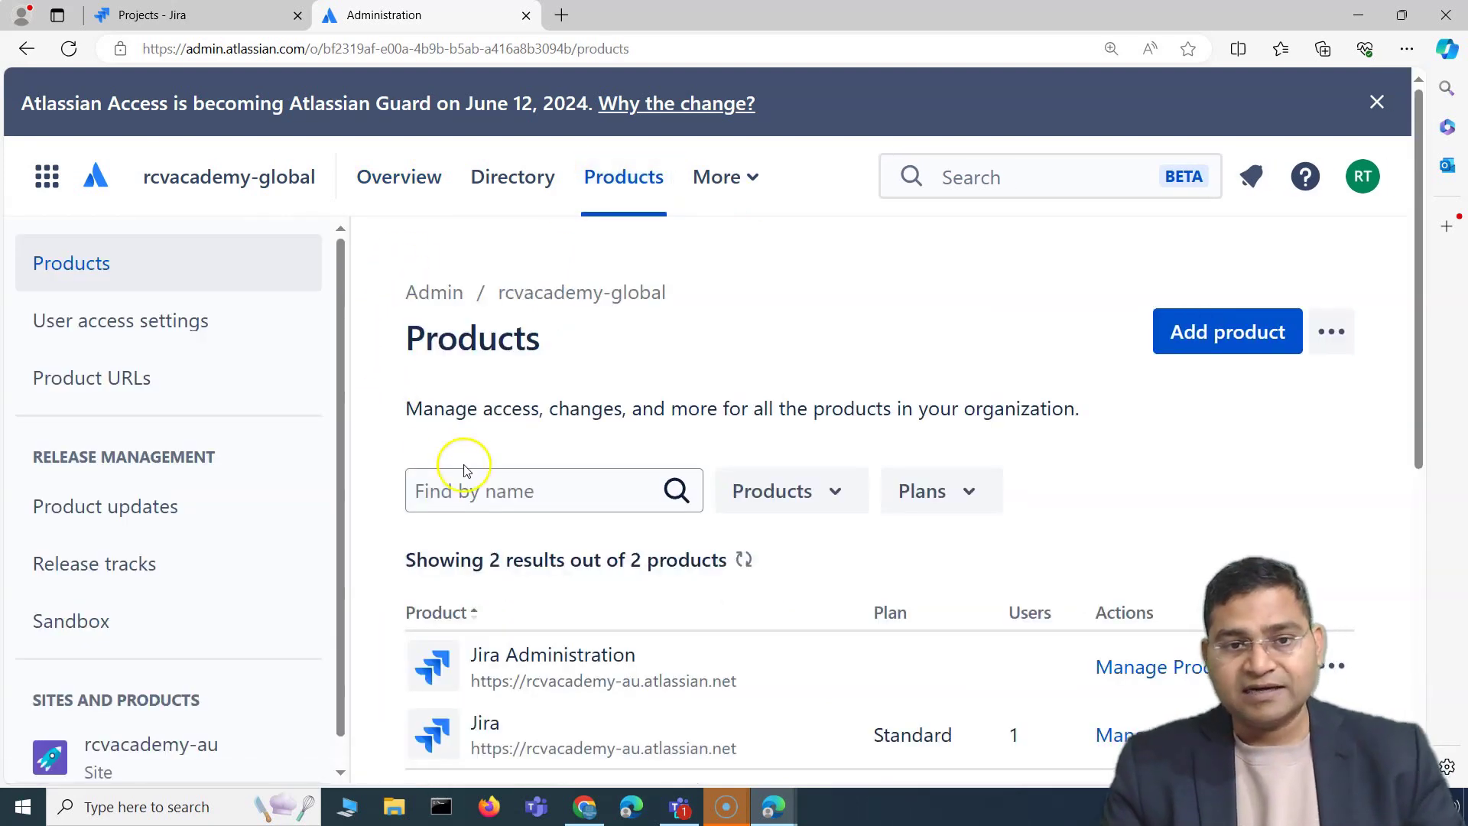
scroll(707, 655, "down", 5)
scroll(711, 666, "up", 2)
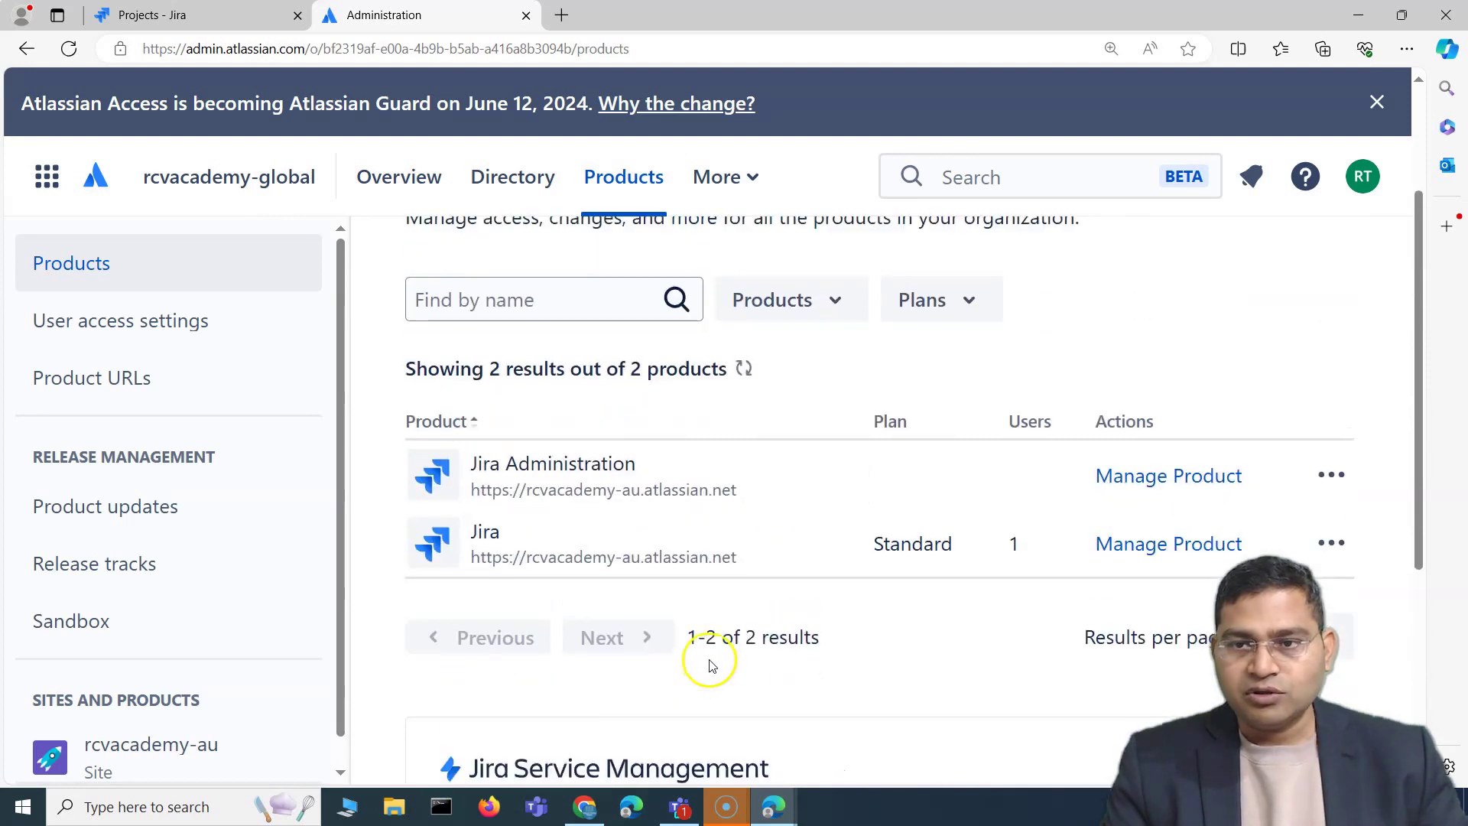
left_click(1183, 266)
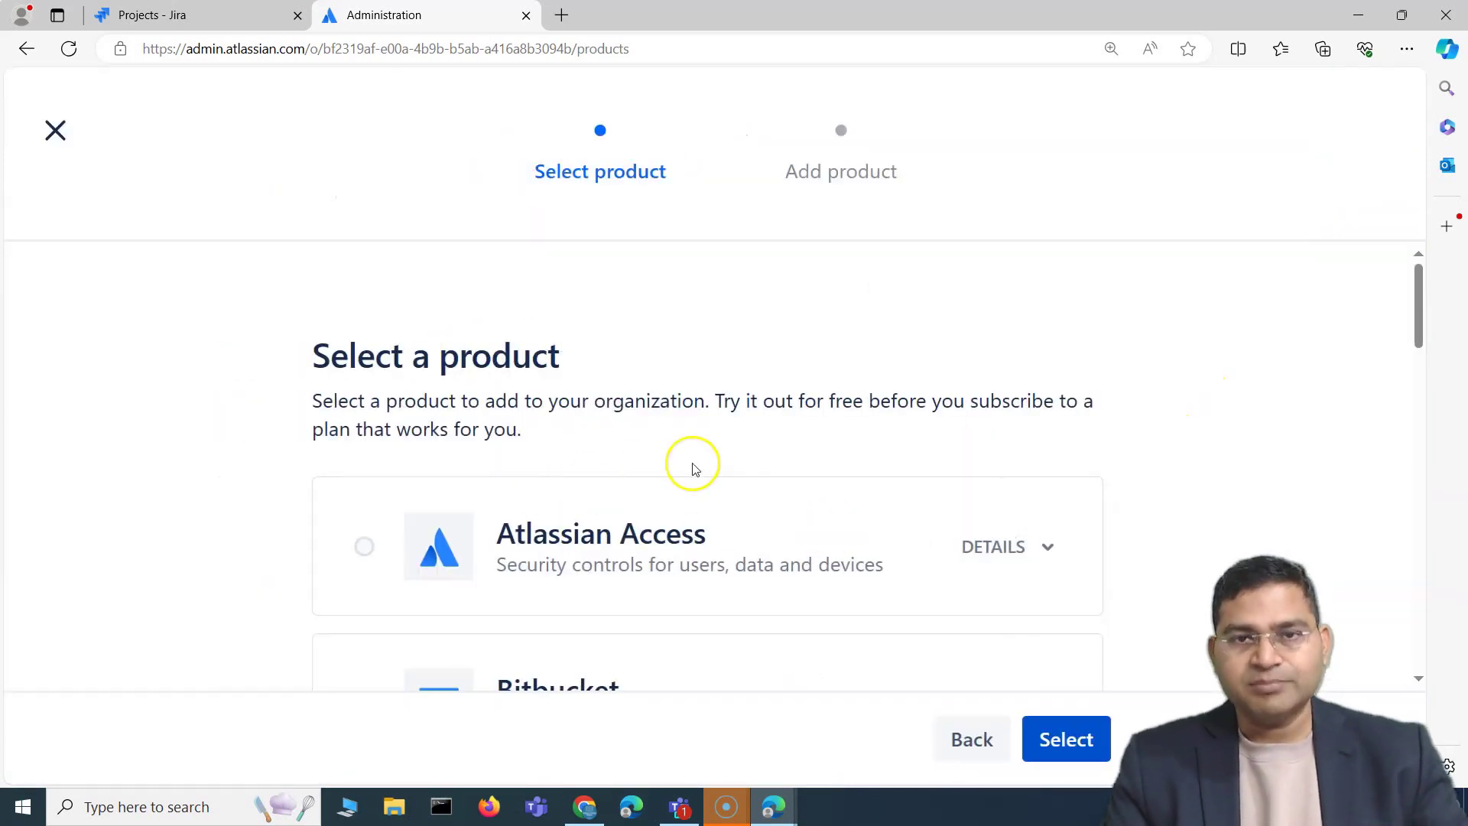
scroll(713, 437, "down", 7)
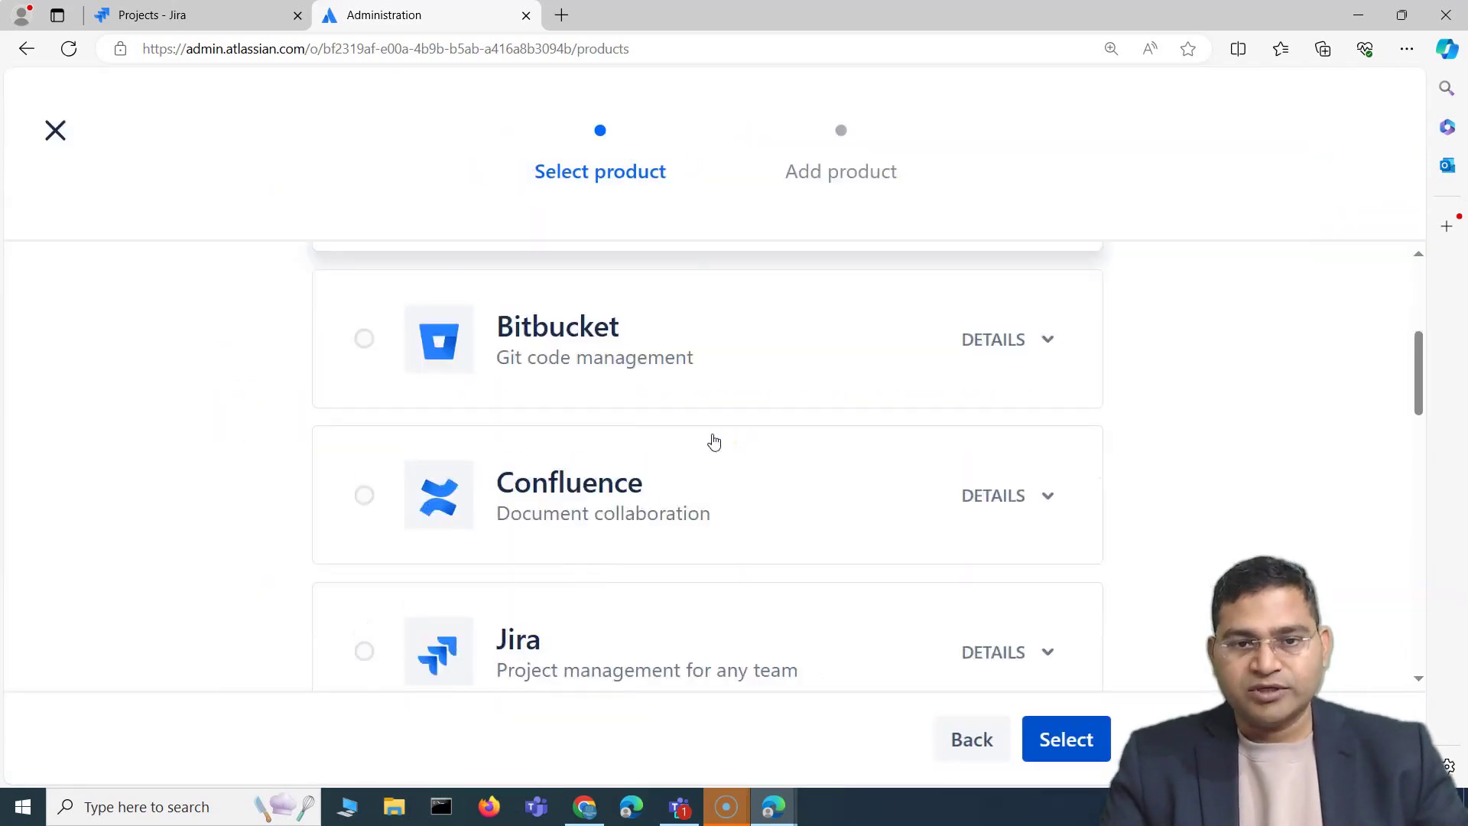
left_click(601, 451)
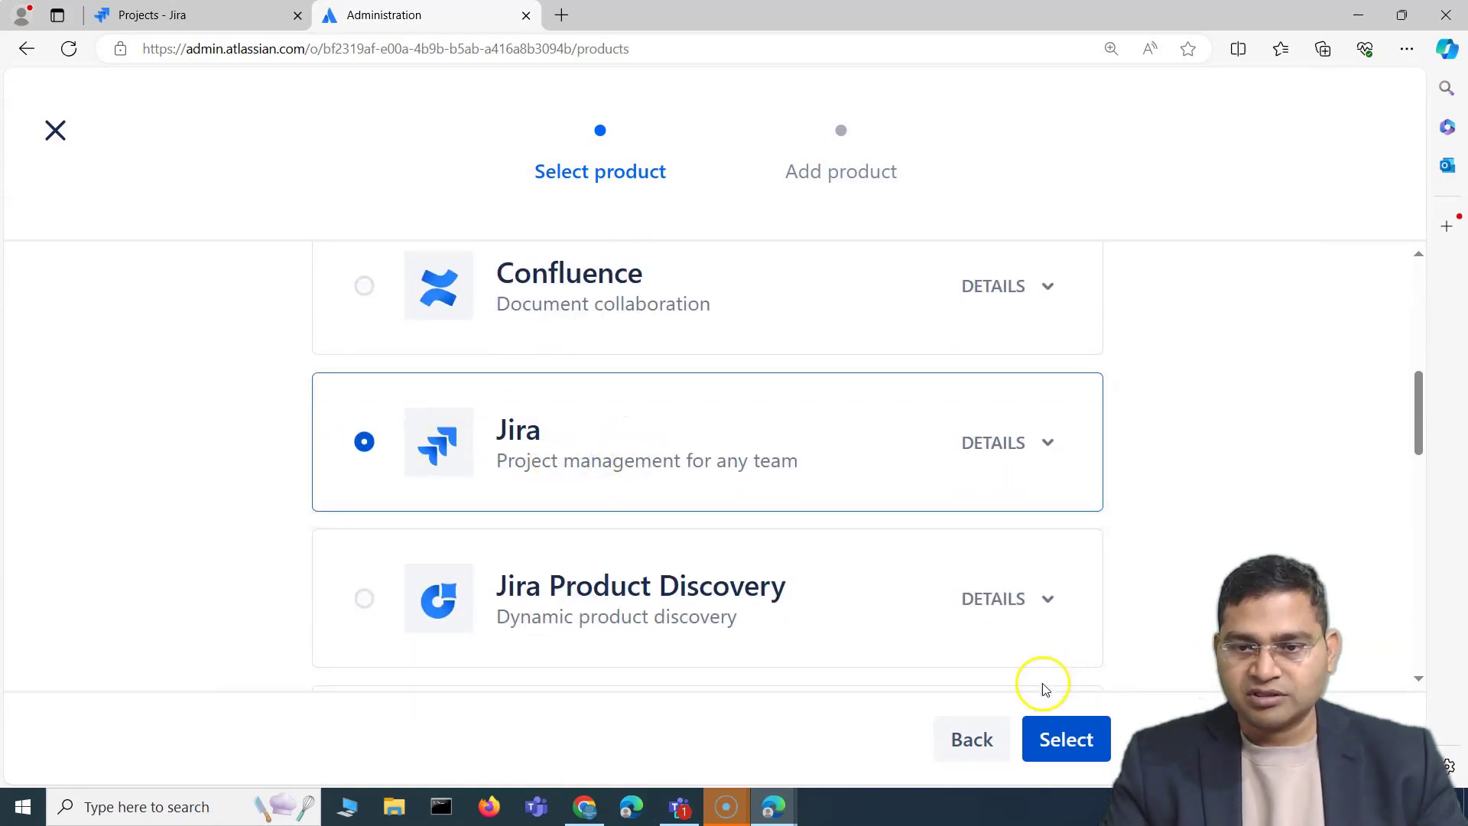
left_click(1067, 740)
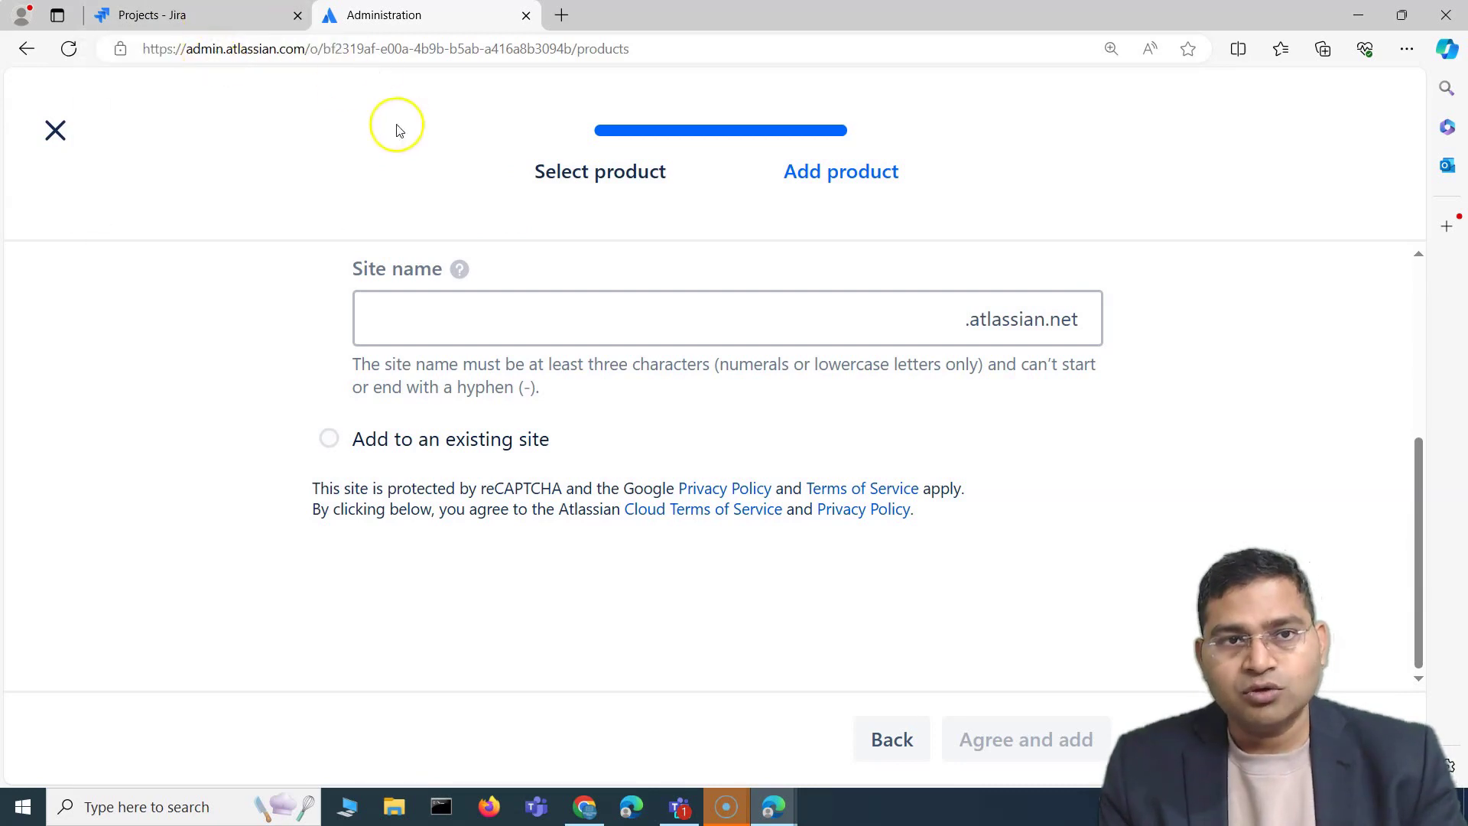
Enter 'rcvacademy-in' as the site name for rcvacademy-in.atlassian.net and submit the new Jira site
left_click(211, 17)
left_click(324, 30)
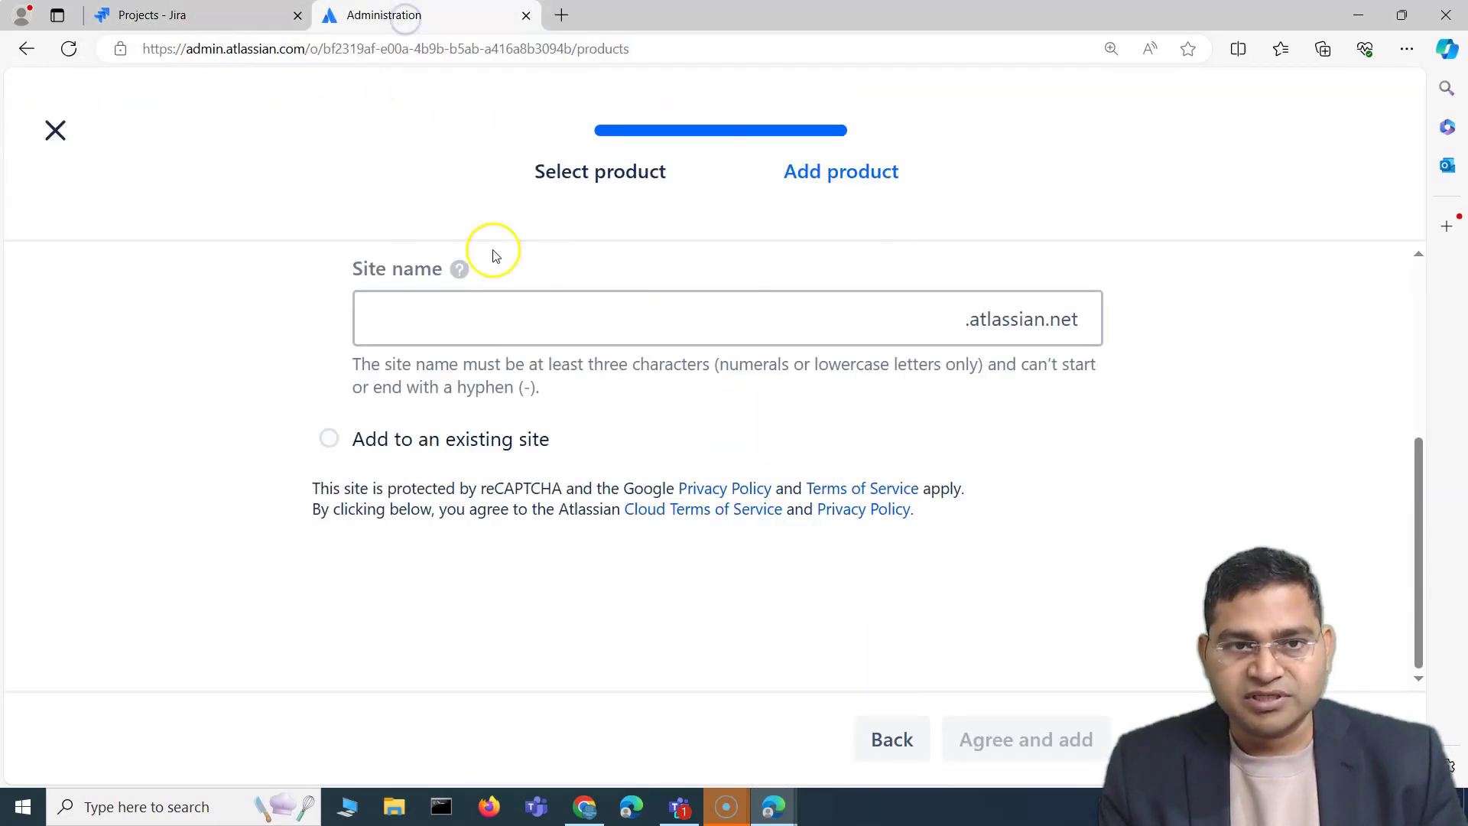
left_click(431, 318)
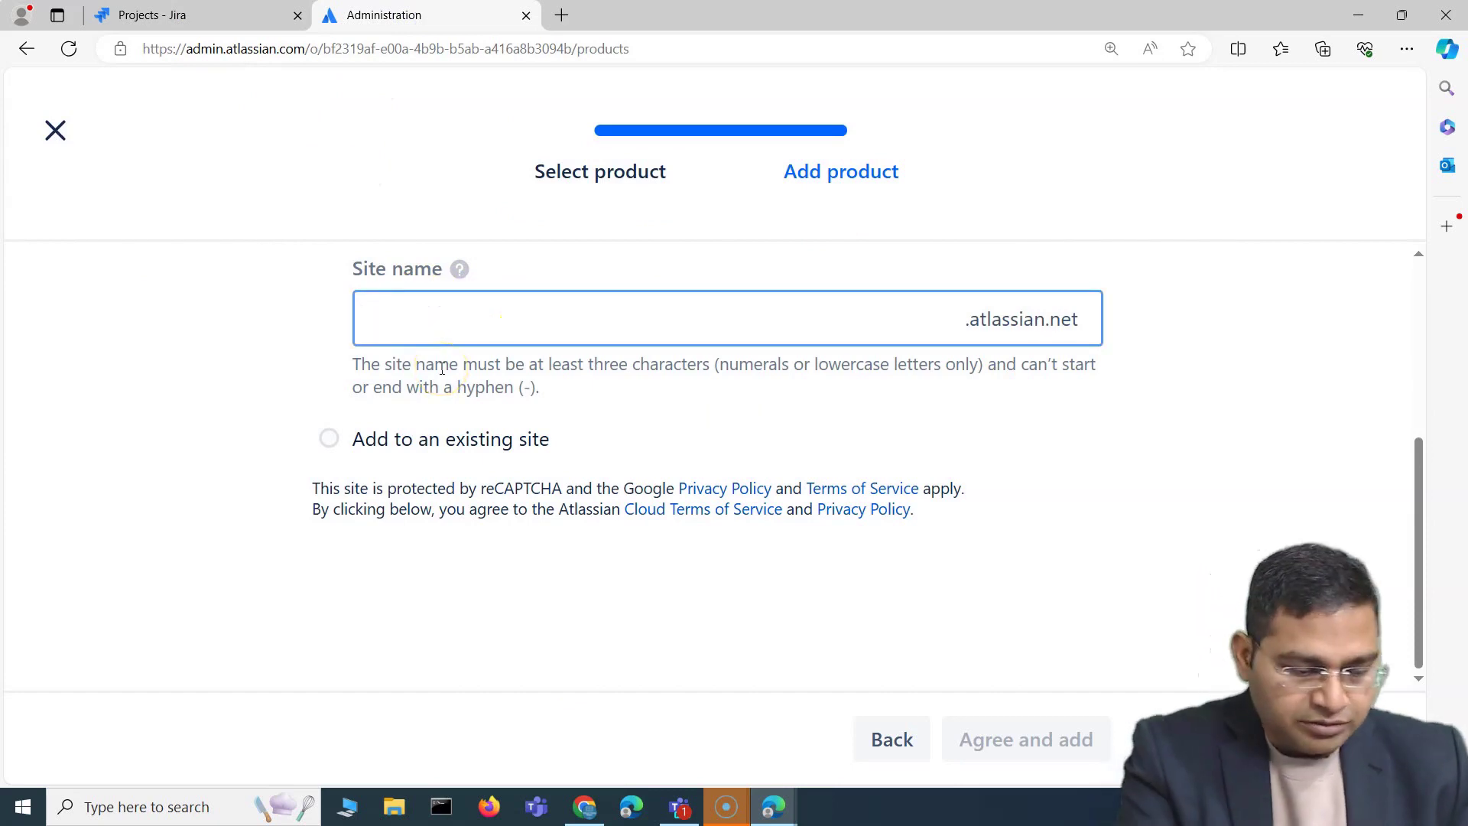
type("rcvacademy-in")
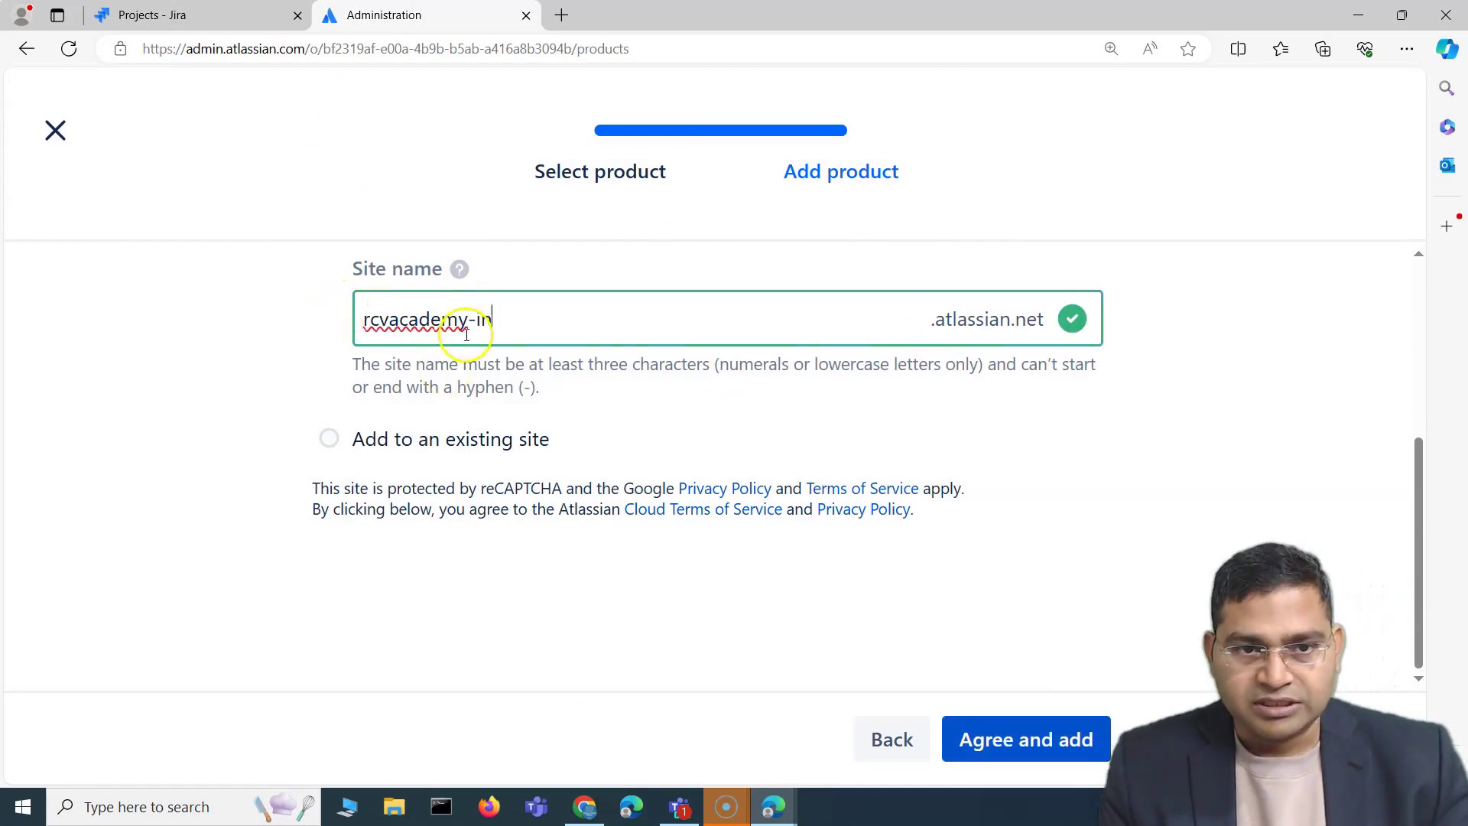
scroll(402, 440, "up", 2)
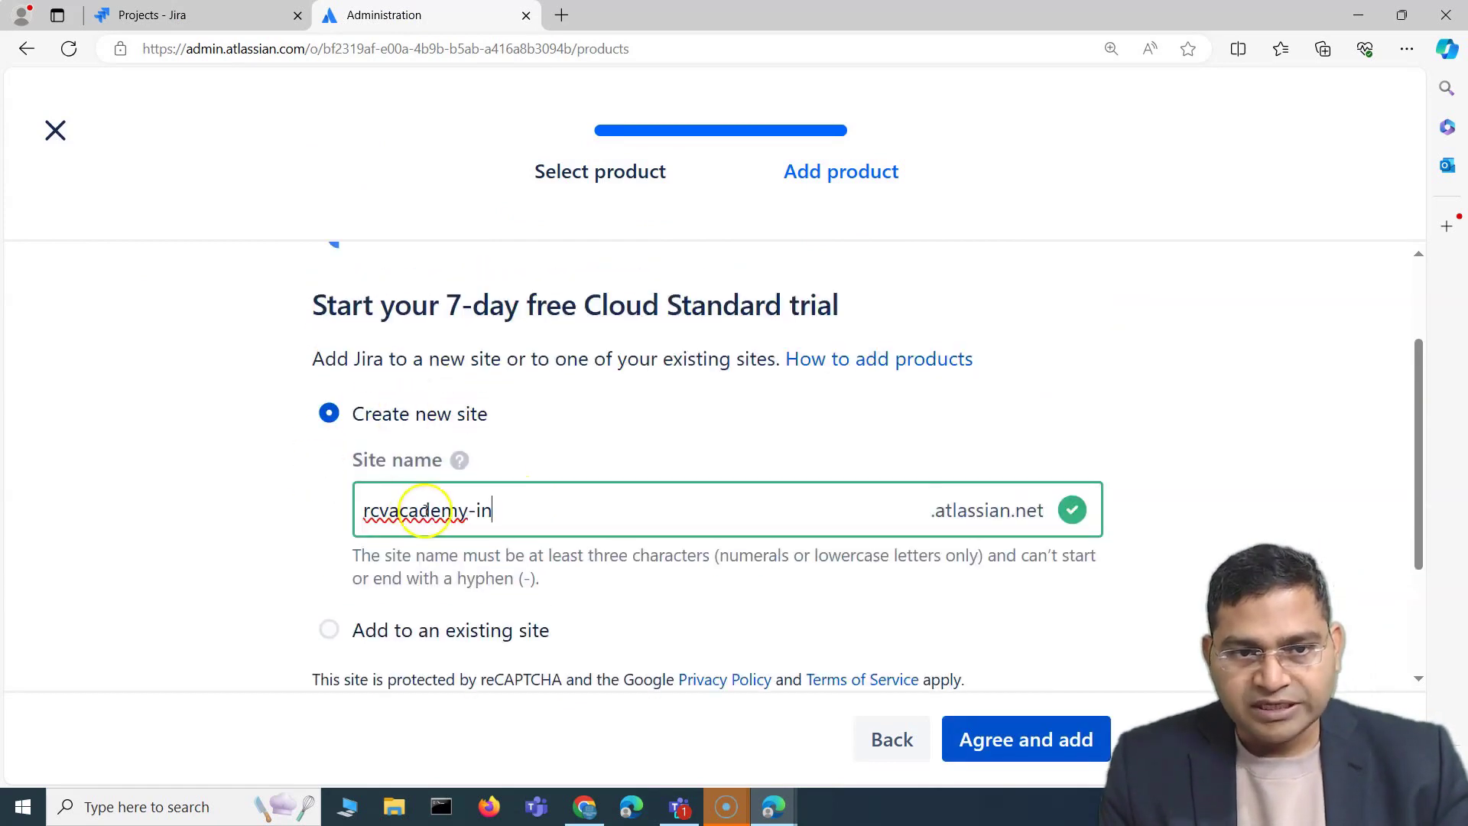
scroll(387, 507, "down", 2)
scroll(536, 472, "up", 2)
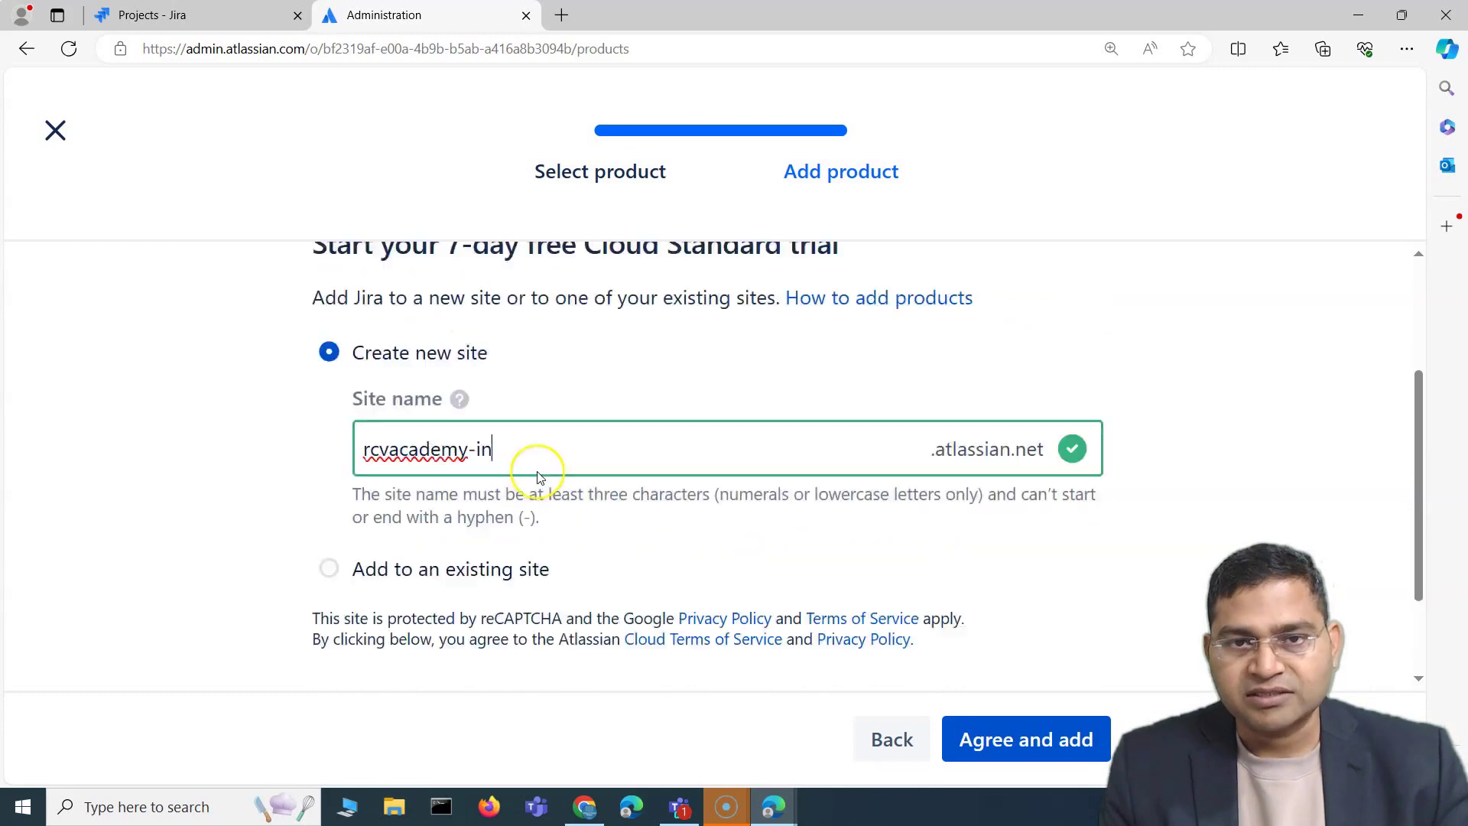
scroll(535, 482, "down", 1)
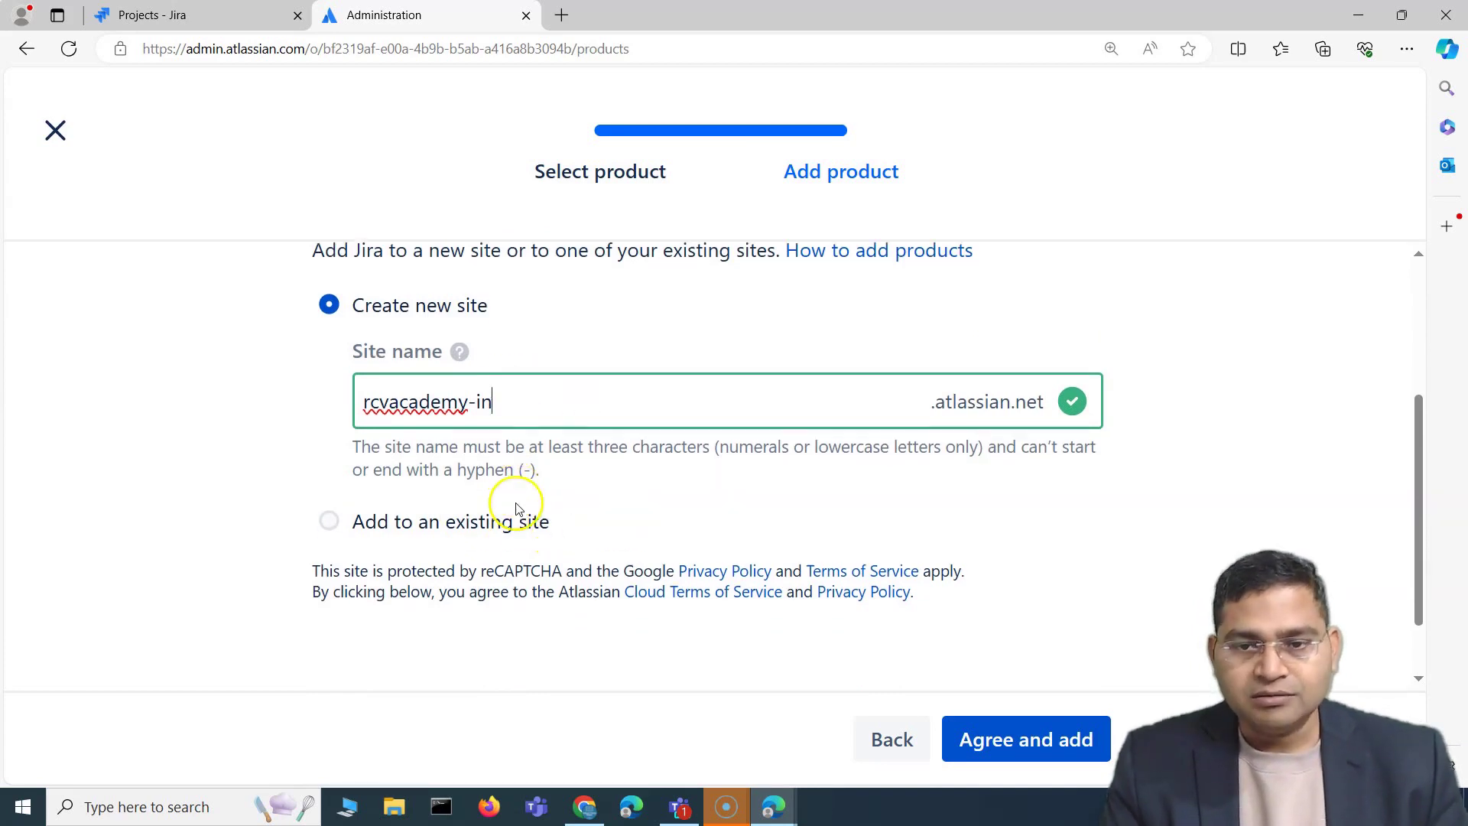
scroll(528, 493, "down", 1)
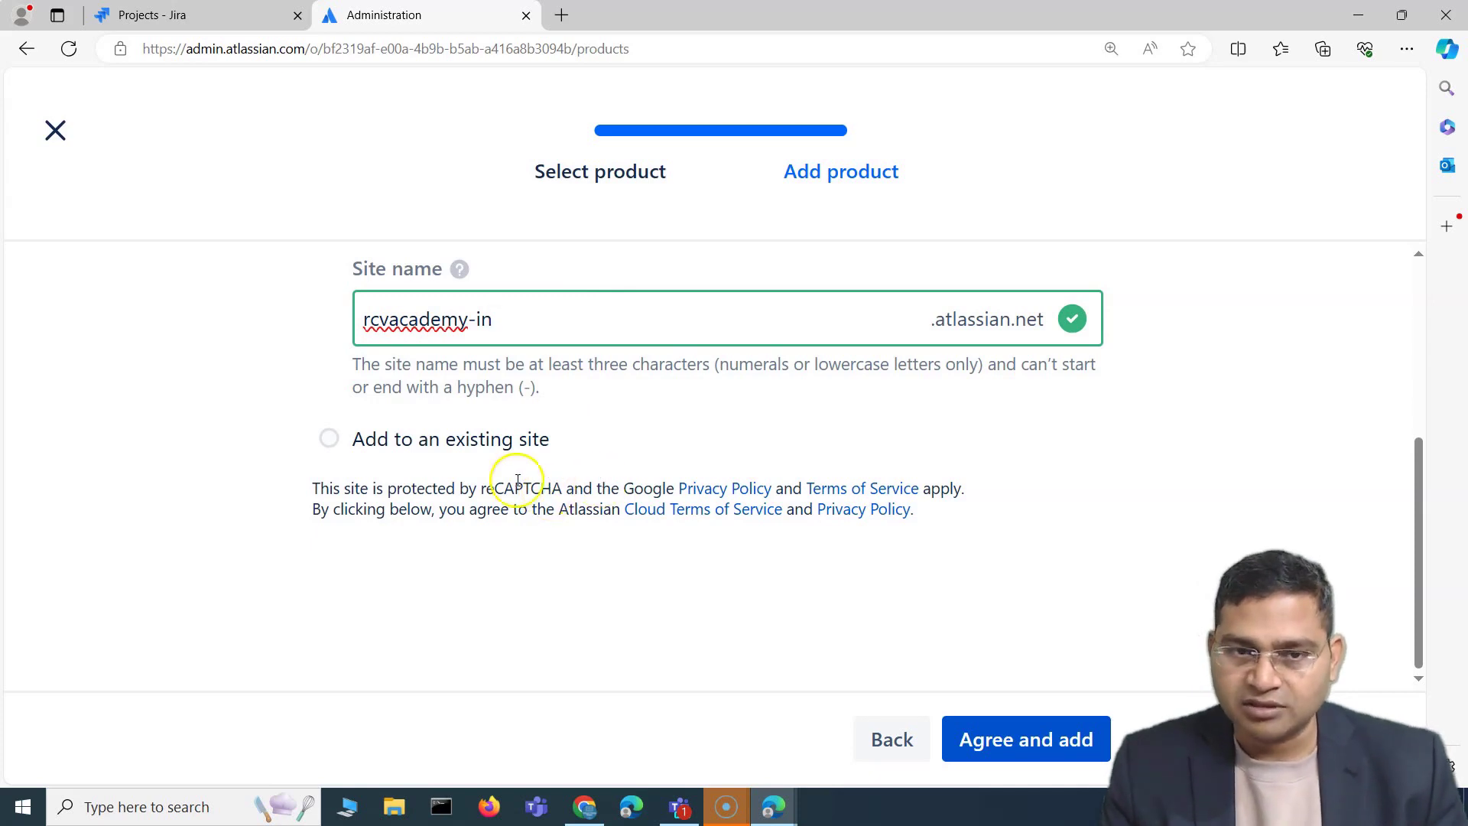
scroll(504, 466, "up", 1)
scroll(963, 588, "down", 1)
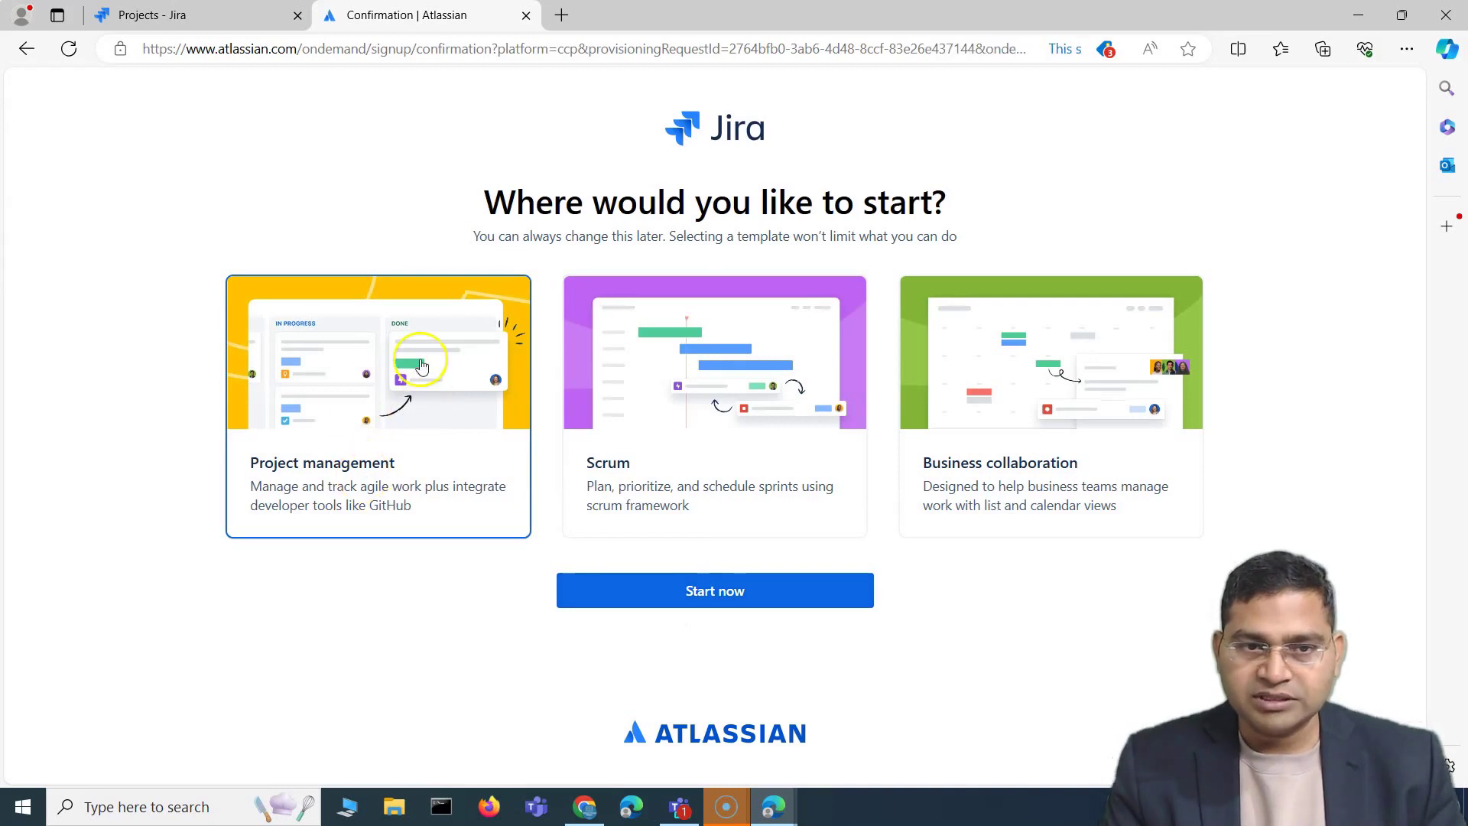
Start rcvacademy-in with the Project management template, then go back to the rcvacademy-global organization
left_click(773, 595)
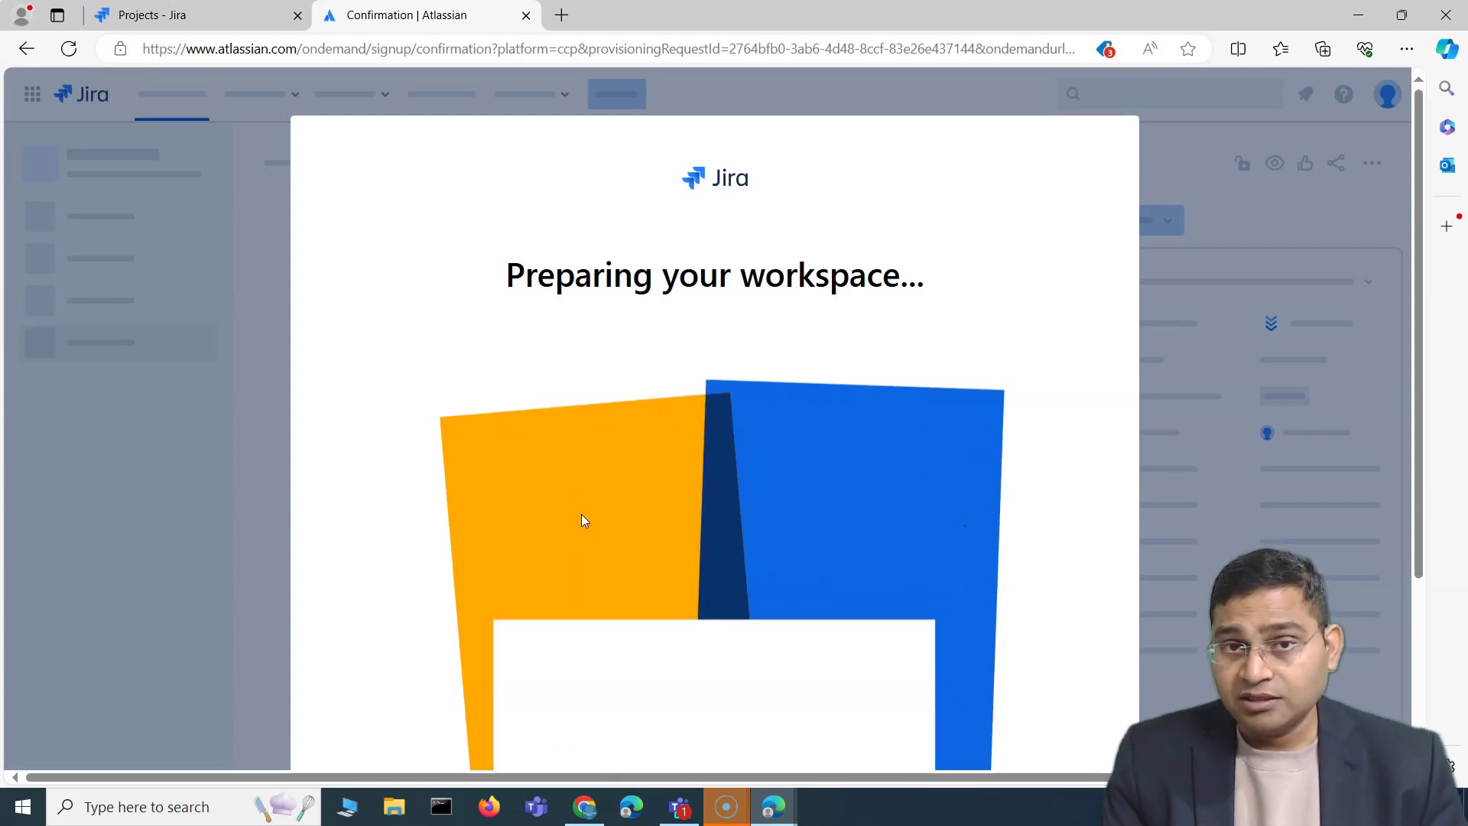
left_click(585, 515)
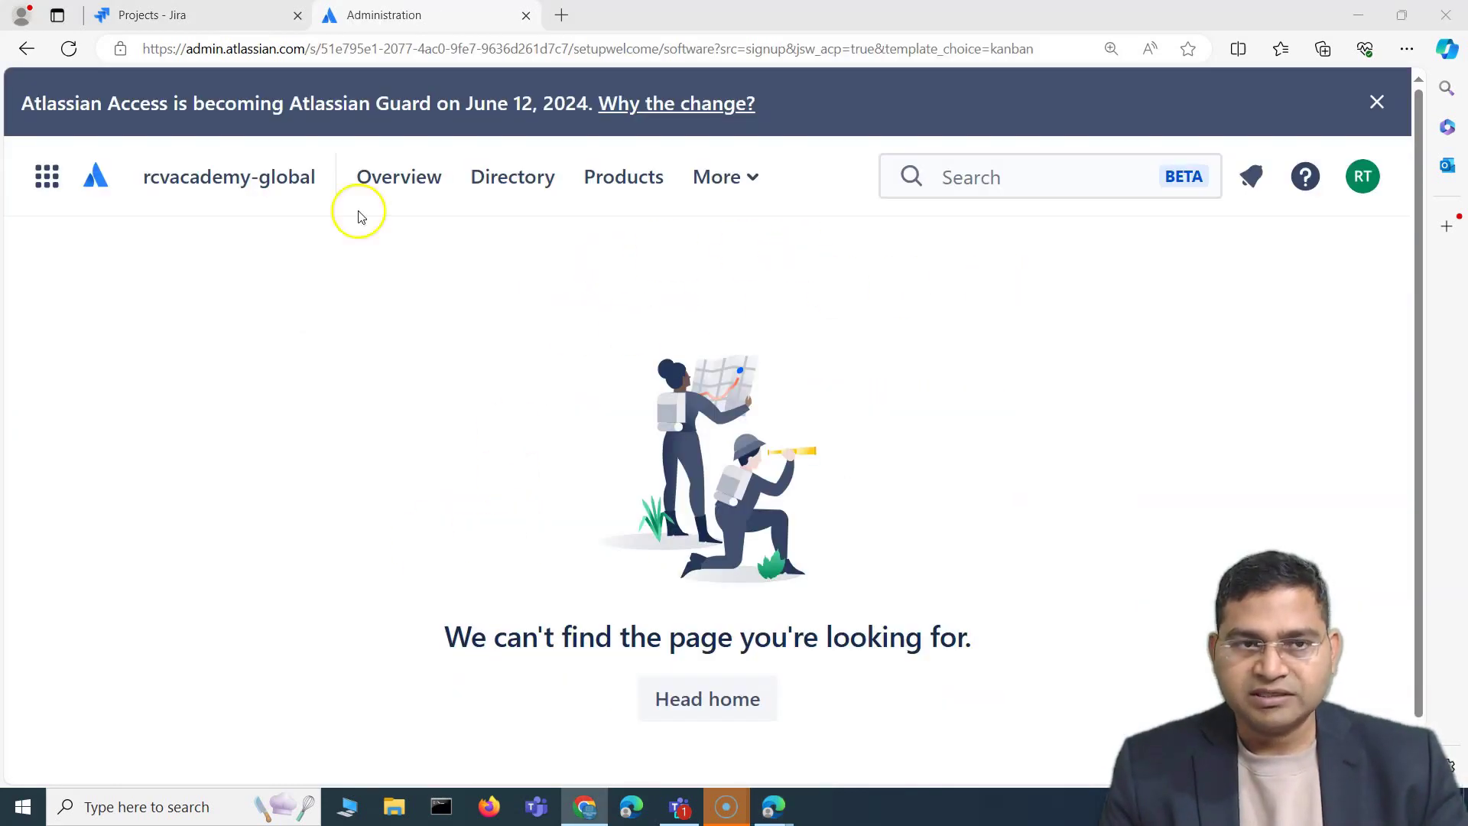
left_click(277, 184)
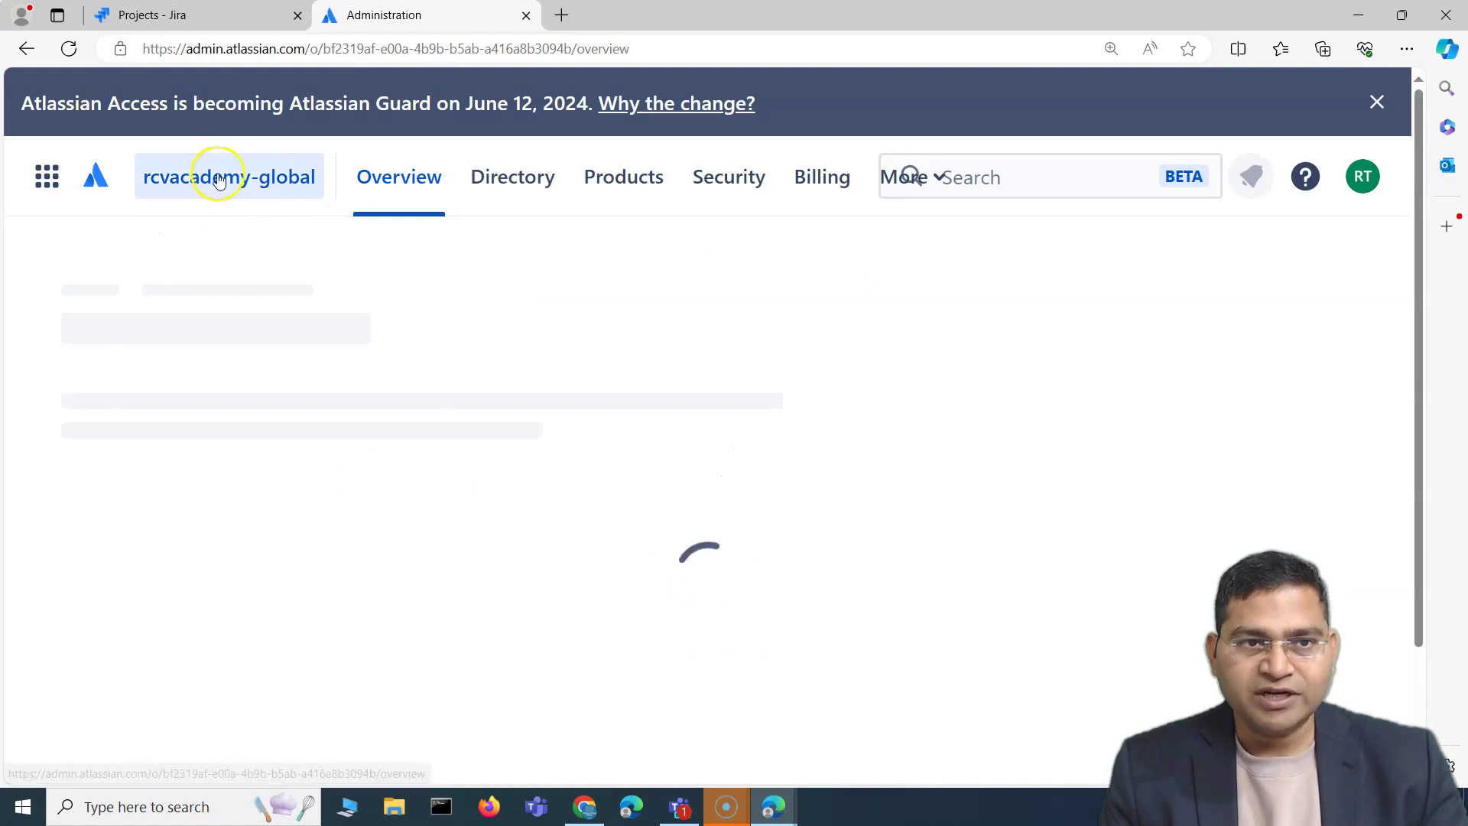
Highlight the new rcvacademy-in Jira Administration and Jira site addresses in the overview's product list
scroll(666, 518, "down", 2)
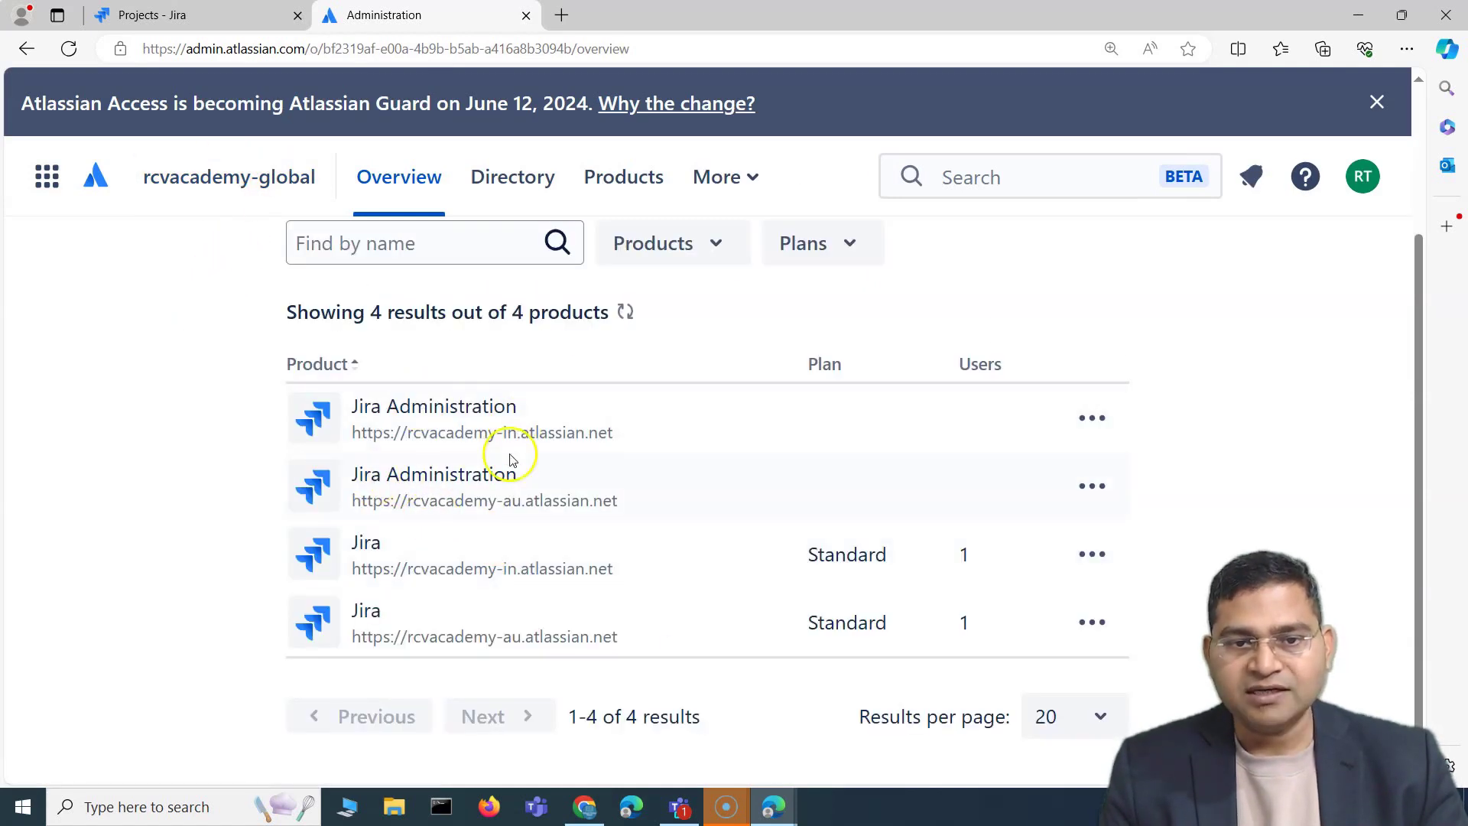
left_click_drag(407, 433, 520, 434)
left_click_drag(455, 570, 597, 572)
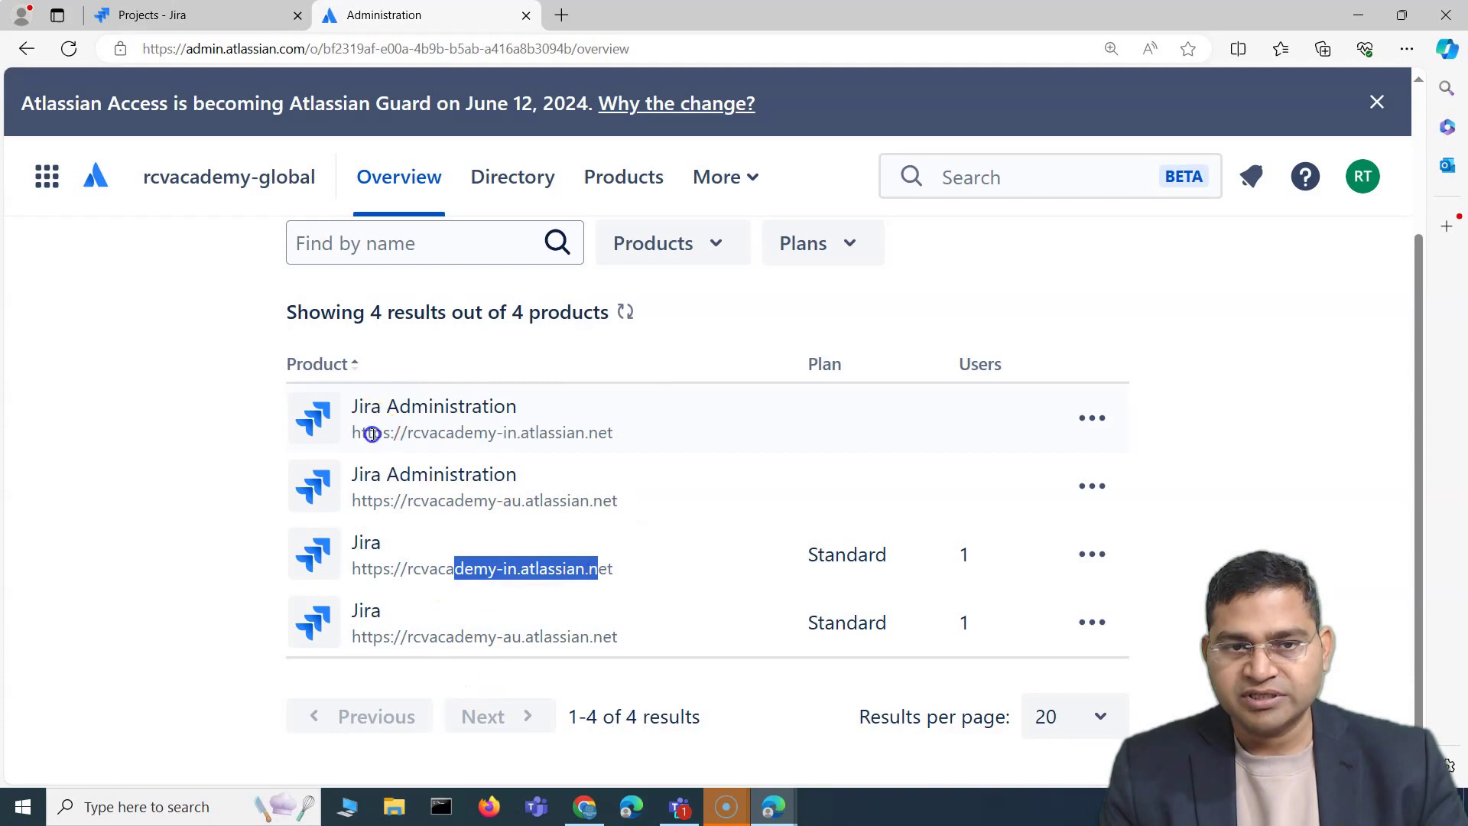
left_click_drag(373, 433, 598, 433)
left_click(417, 439)
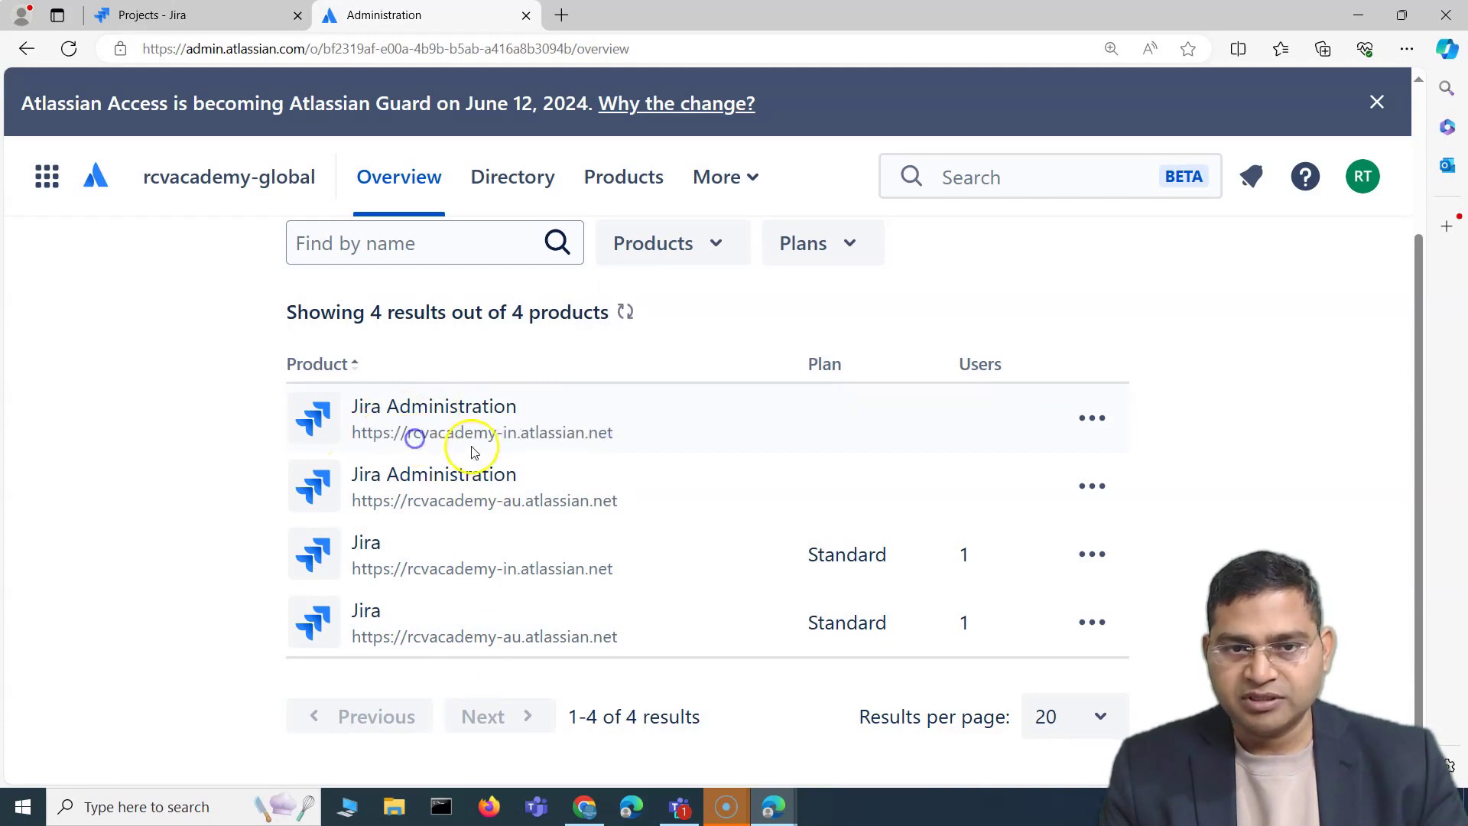
left_click_drag(394, 569, 599, 569)
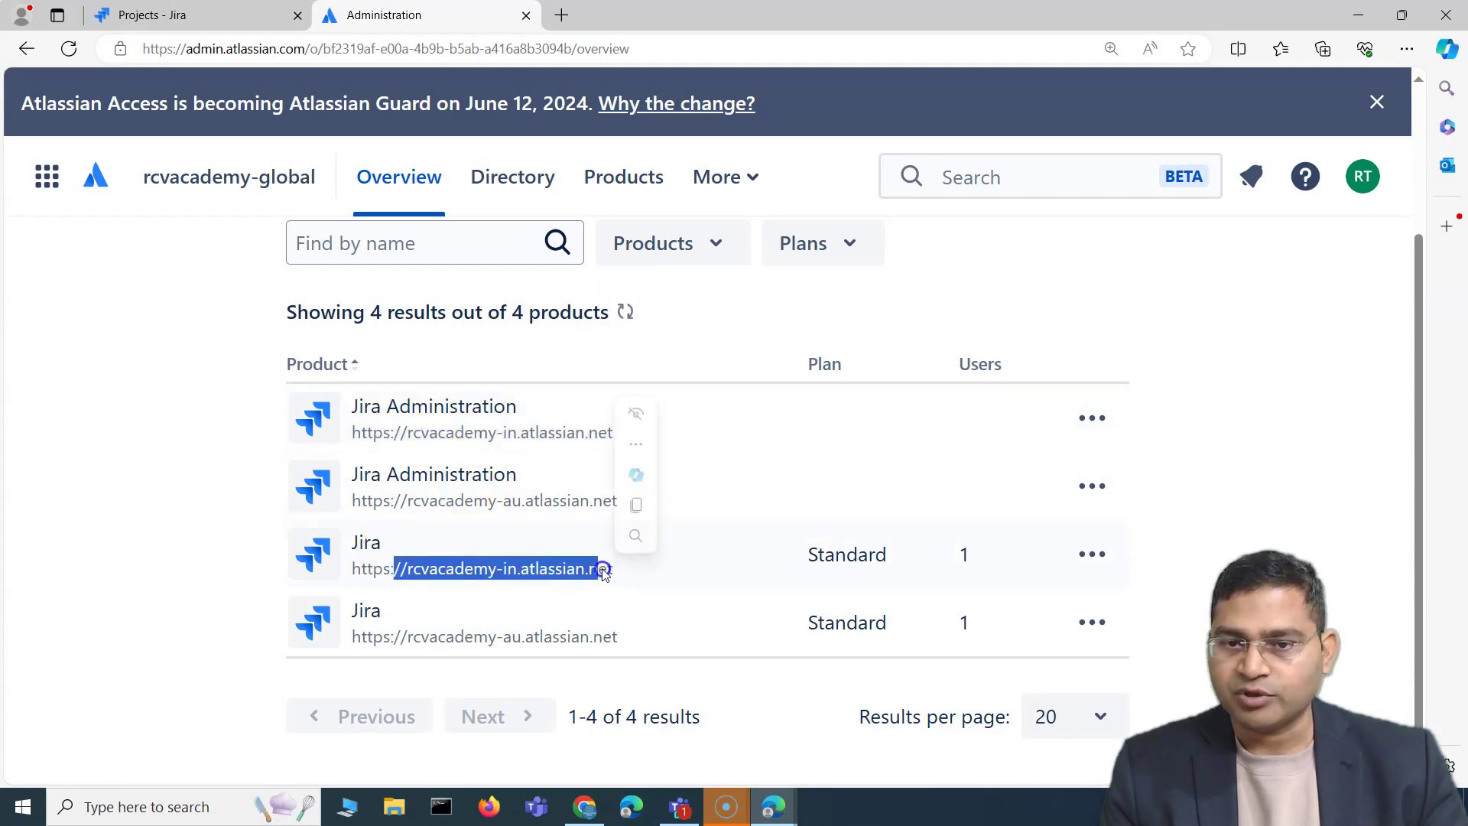
left_click(487, 566)
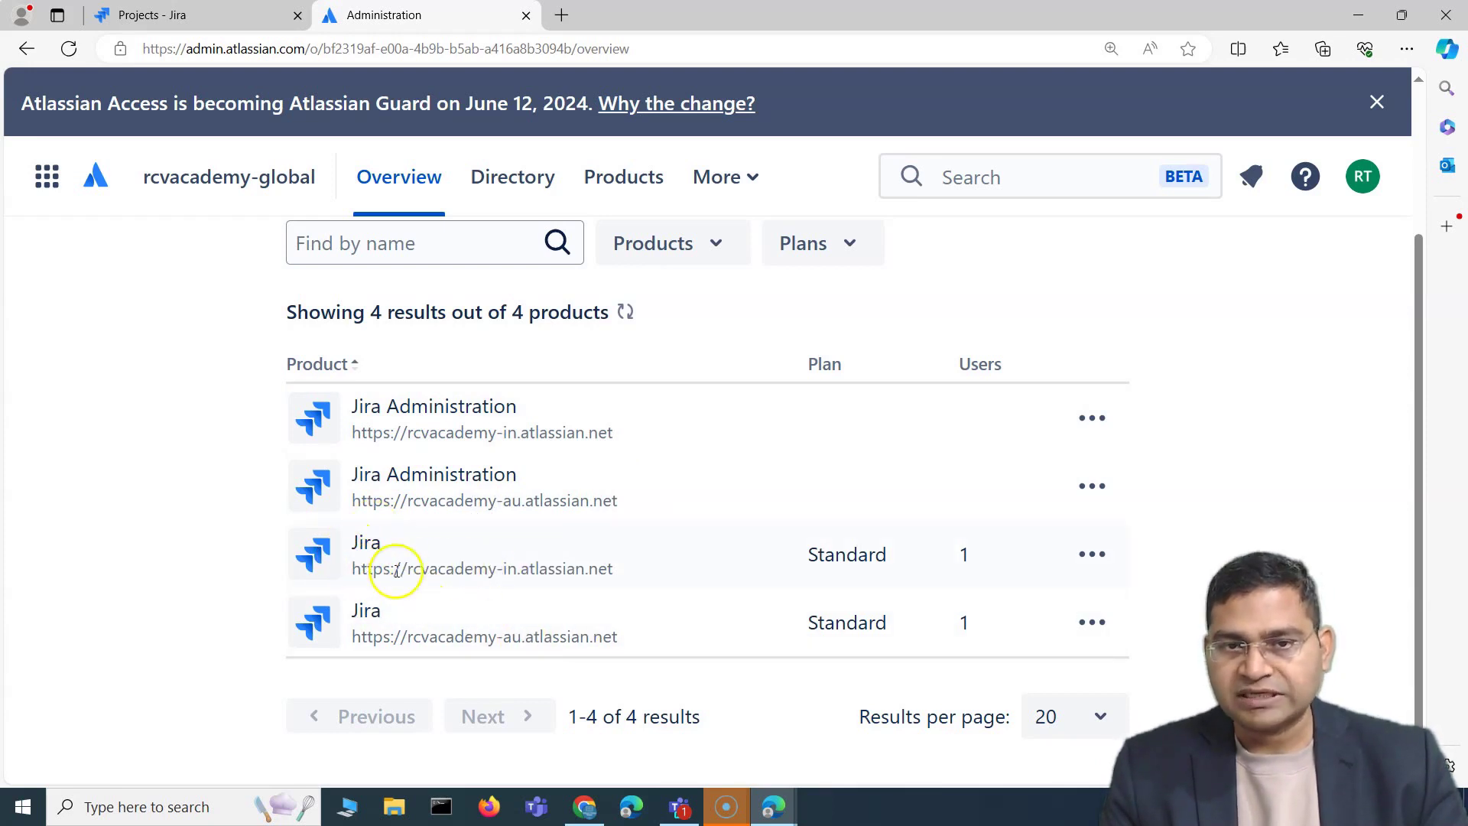
scroll(428, 520, "up", 3)
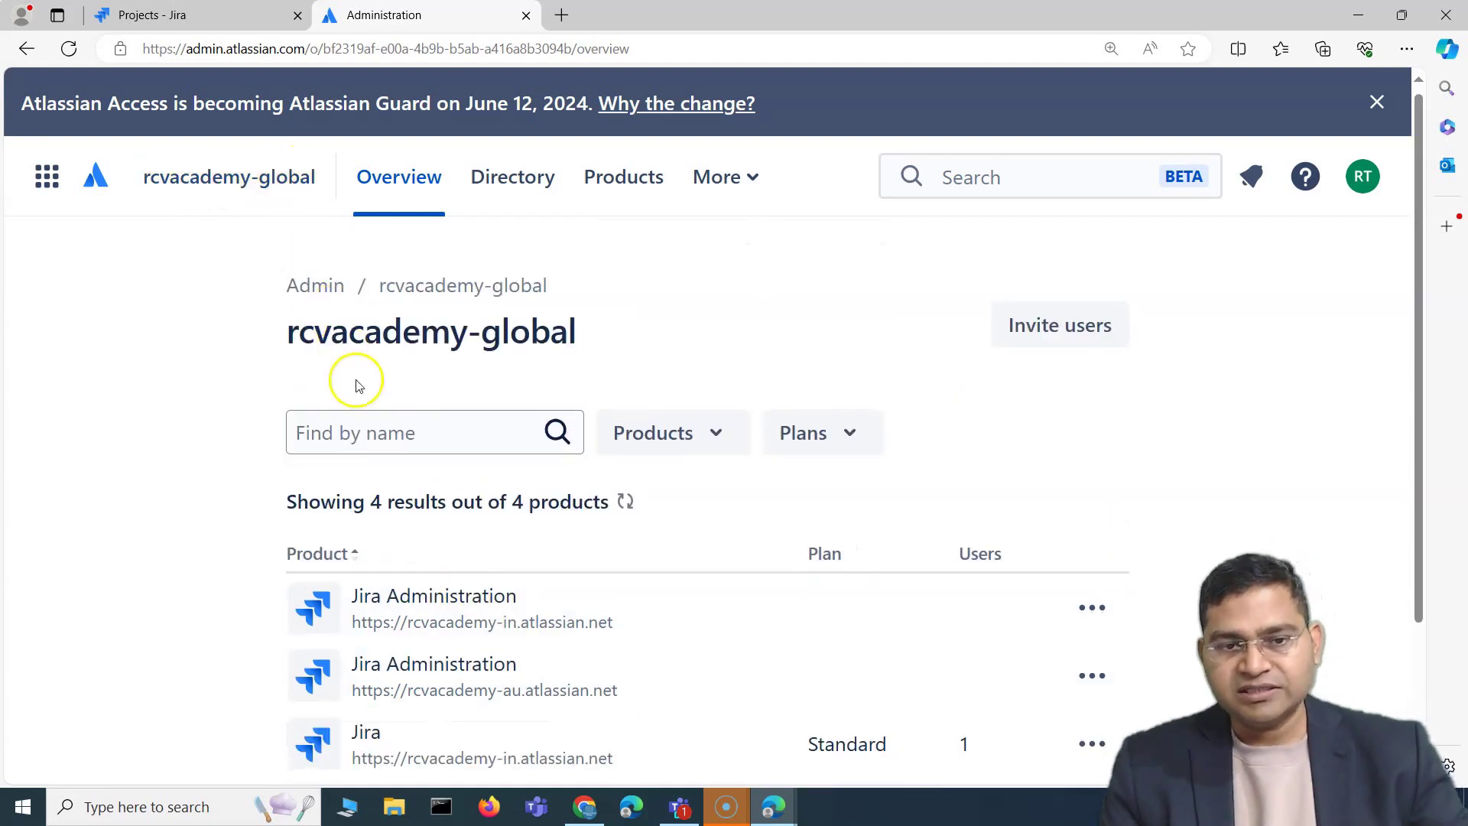
scroll(367, 428, "down", 2)
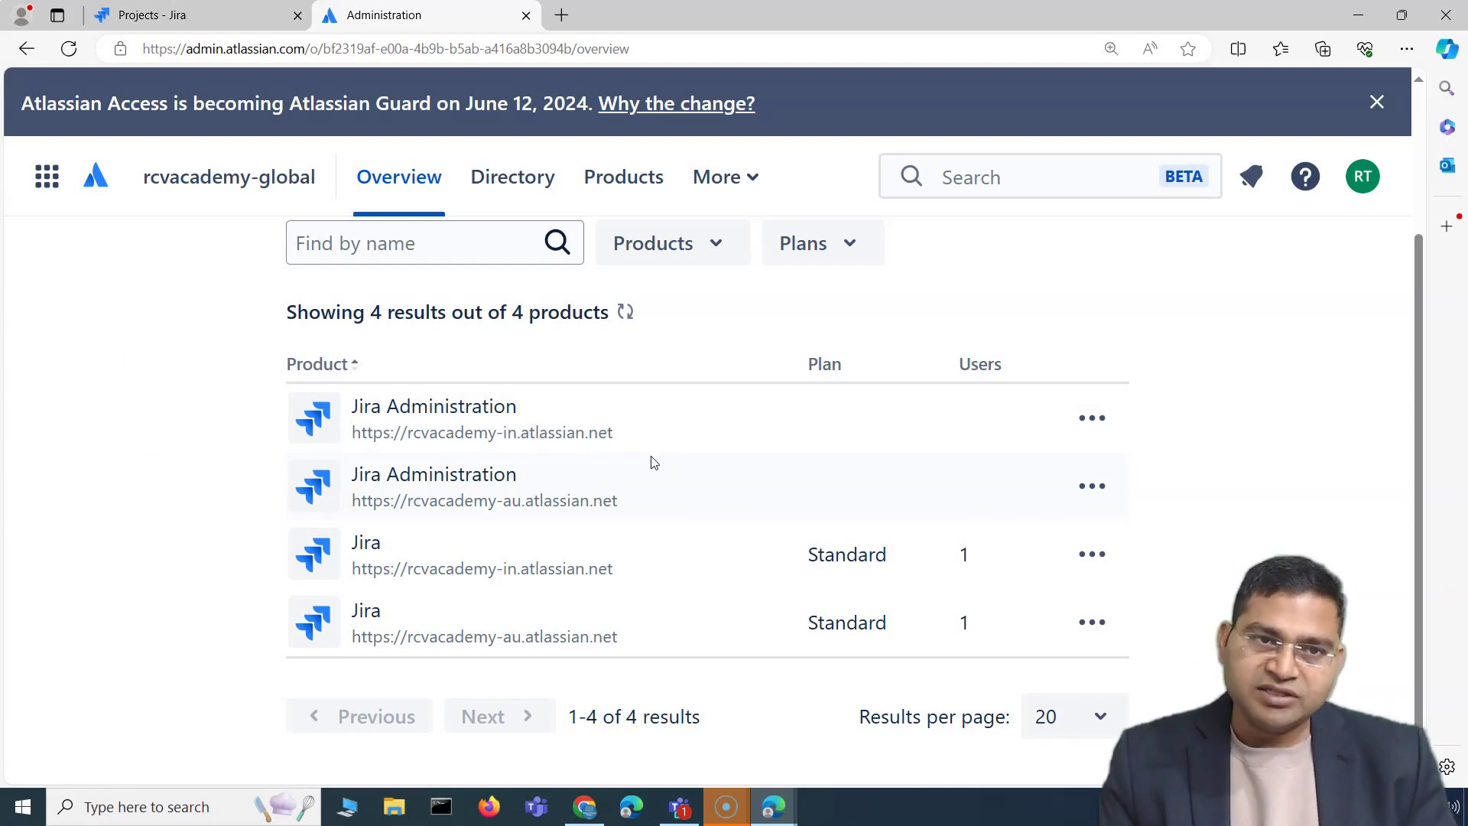
On the Jira projects page, open the Settings gear menu and scroll through its options
left_click(180, 17)
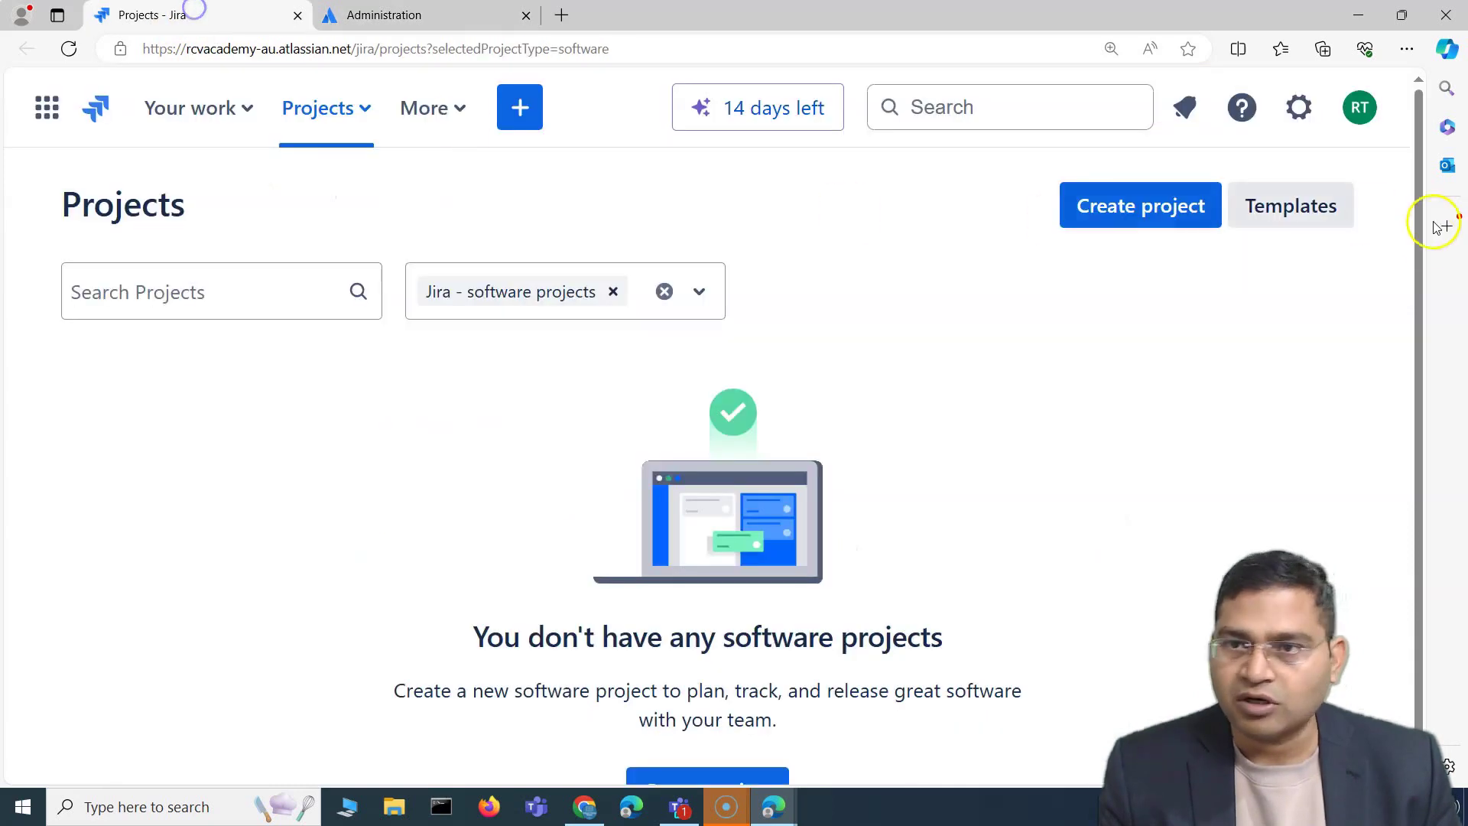
left_click(1301, 110)
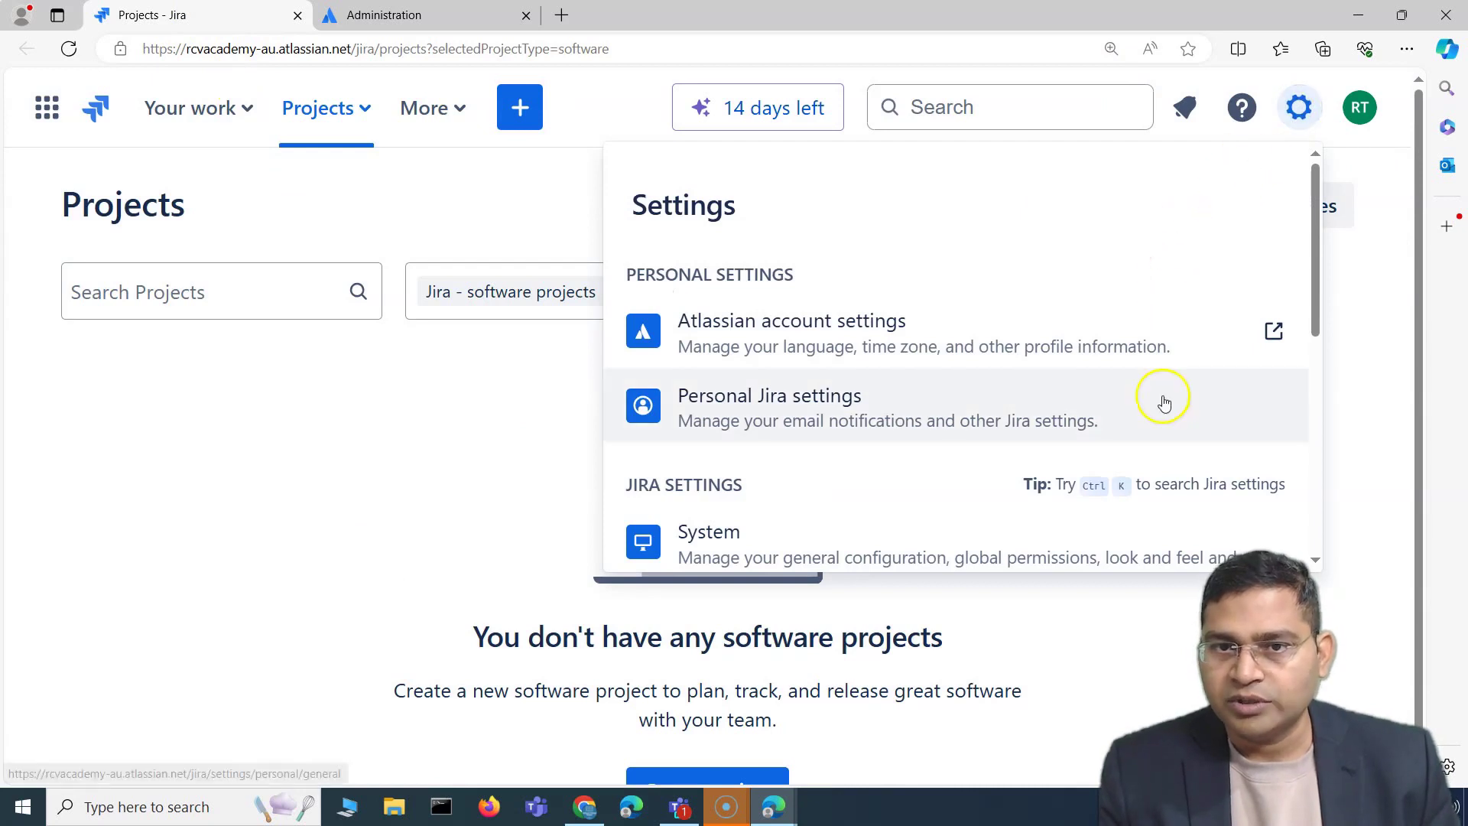
scroll(1163, 405, "down", 8)
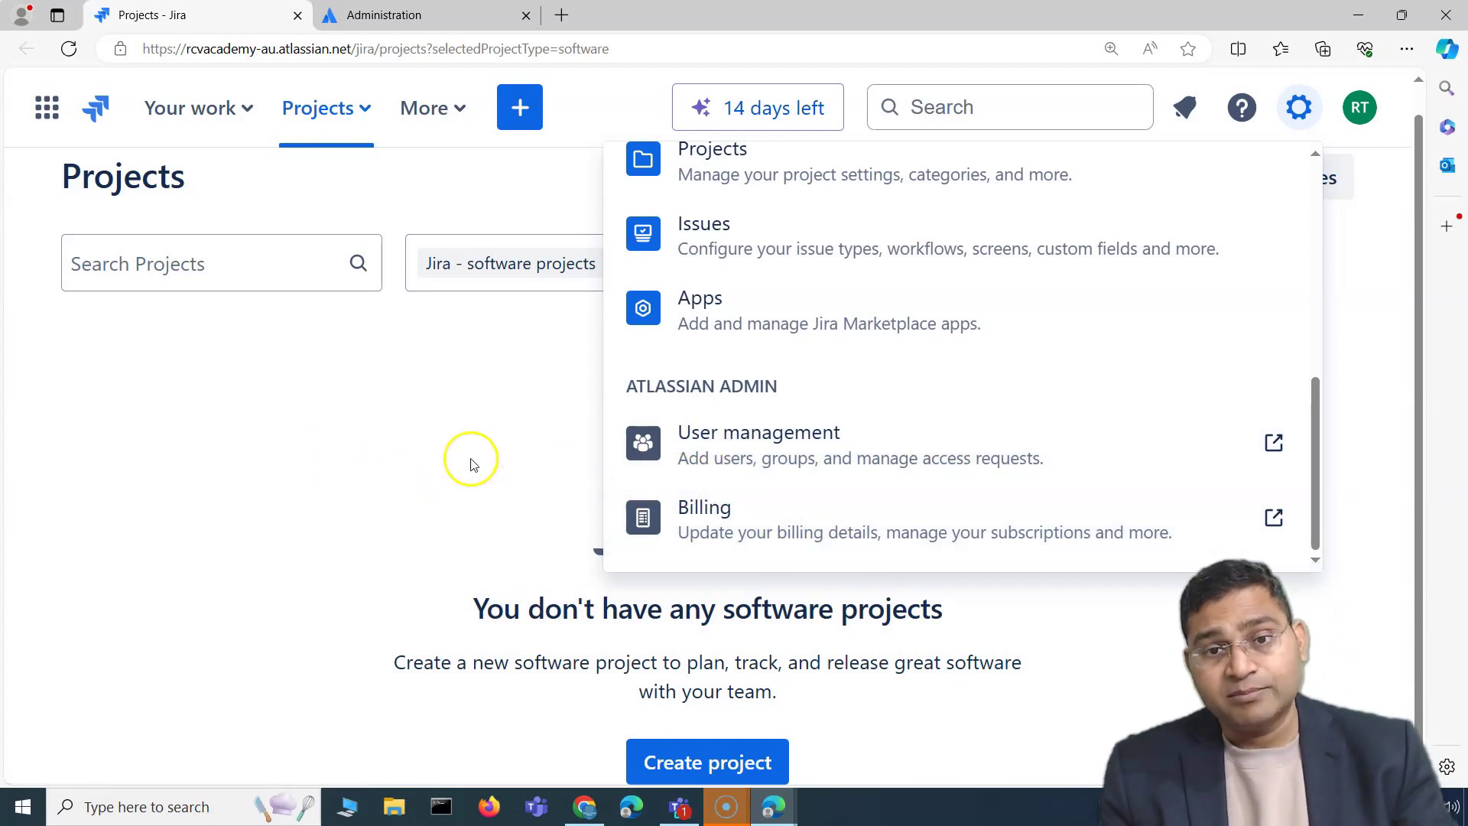
scroll(684, 432, "up", 5)
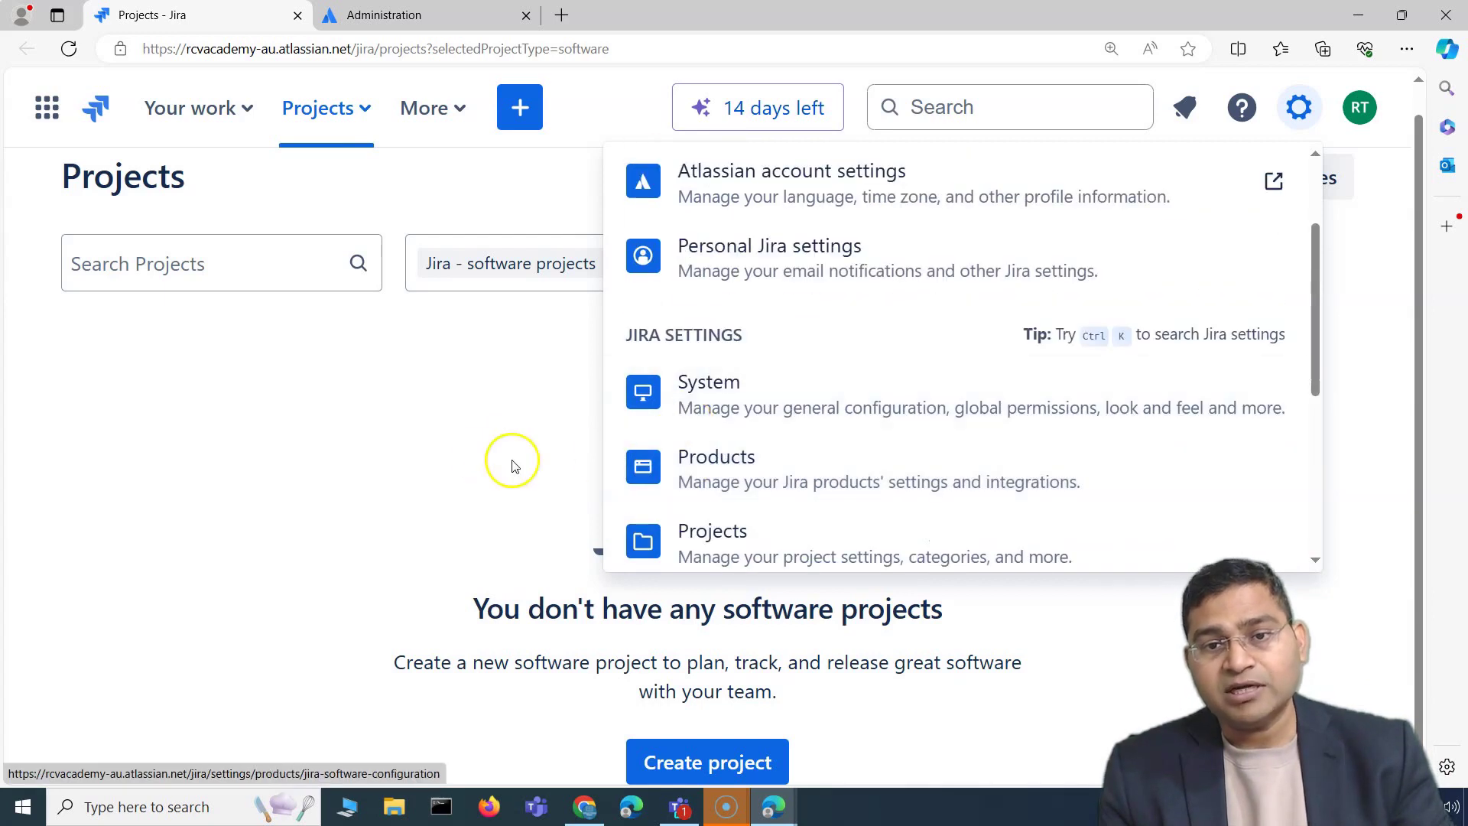
left_click(301, 446)
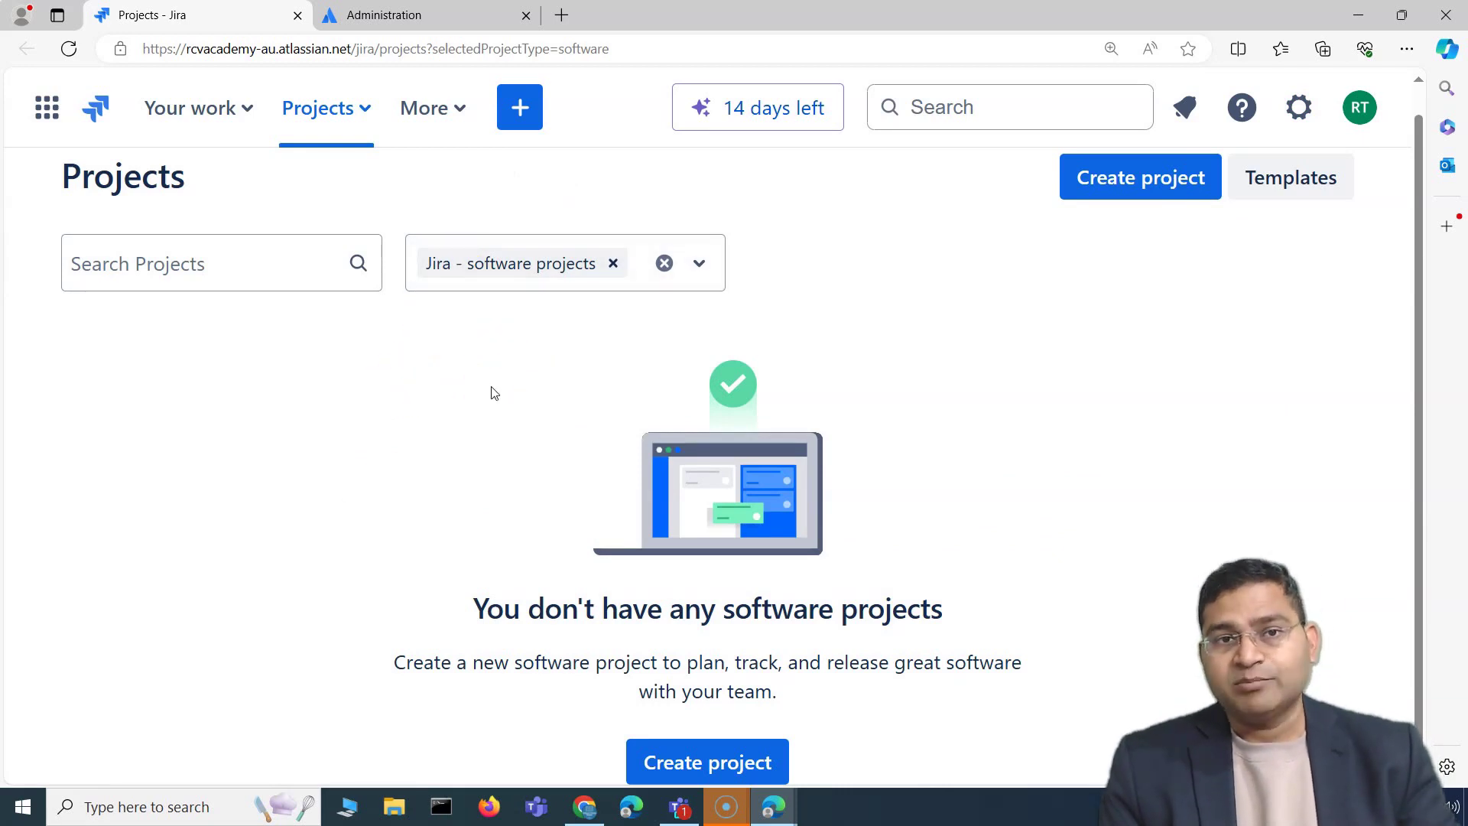
Open and close the Projects shortcut list, then switch to the Teams whiteboard
left_click(356, 123)
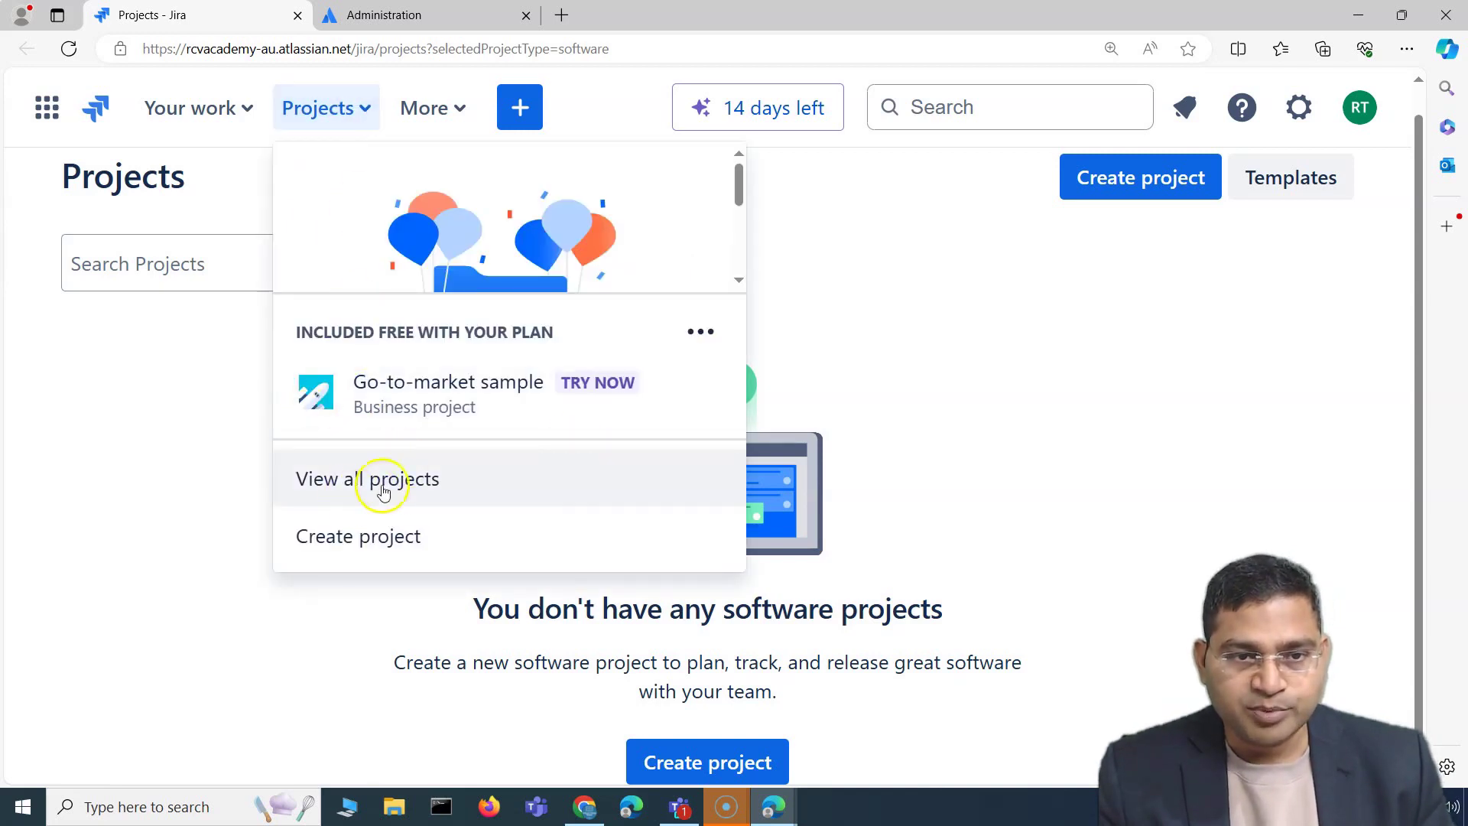
left_click(192, 390)
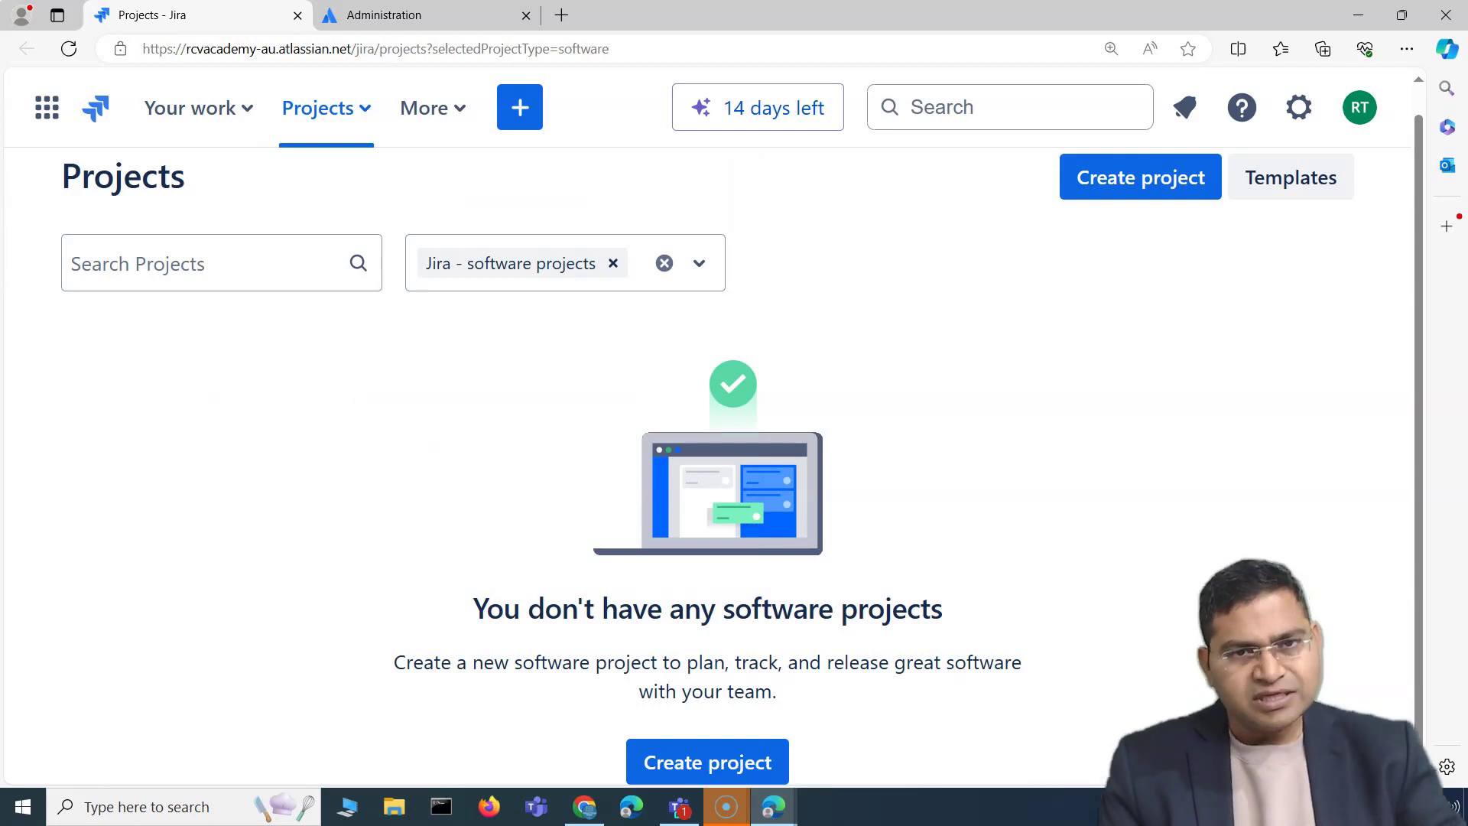
left_click(680, 807)
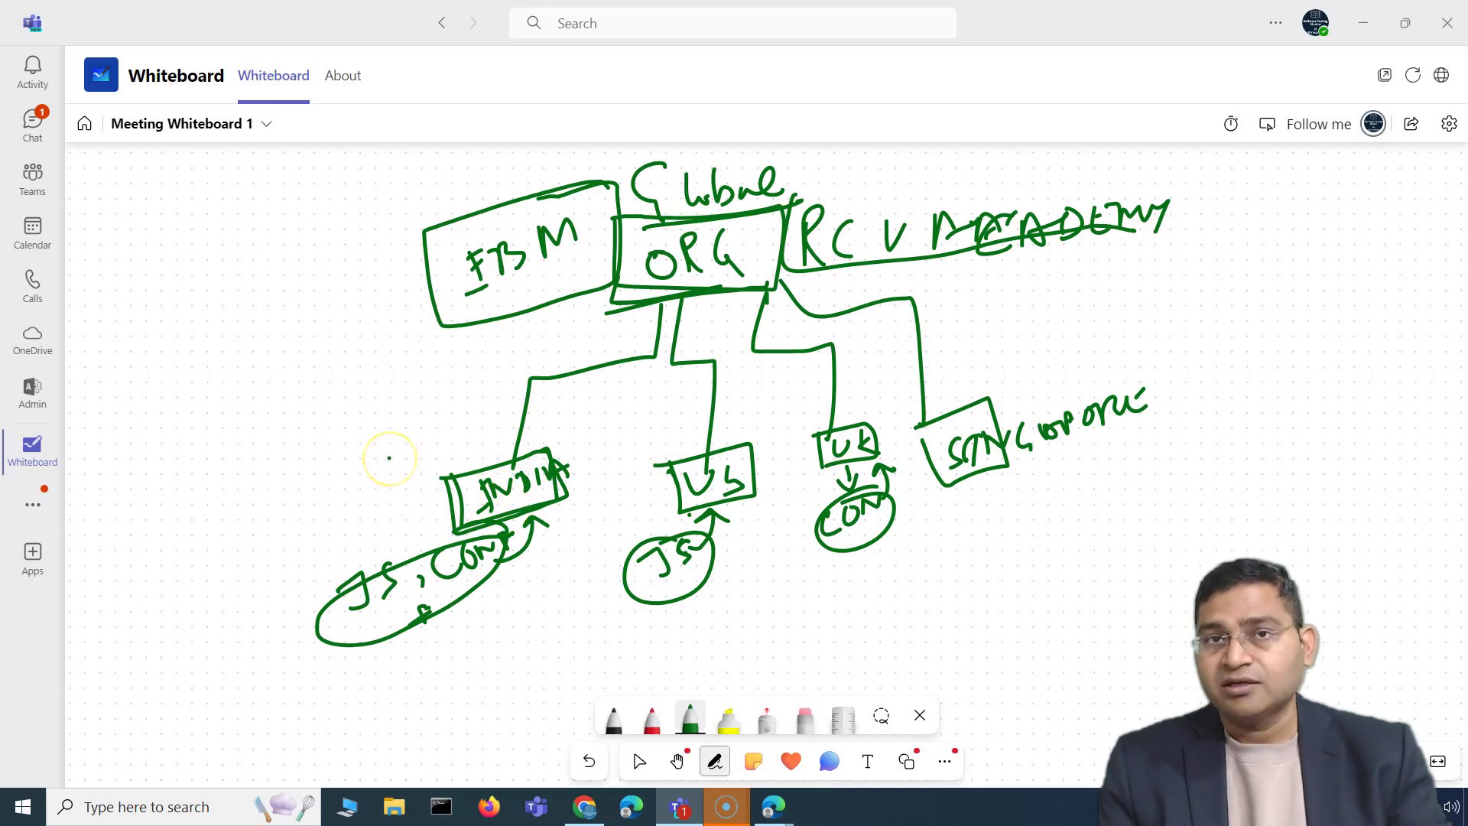
Minimize the Teams whiteboard window to reveal the rcvacademy-au Jira projects page
left_click(1365, 32)
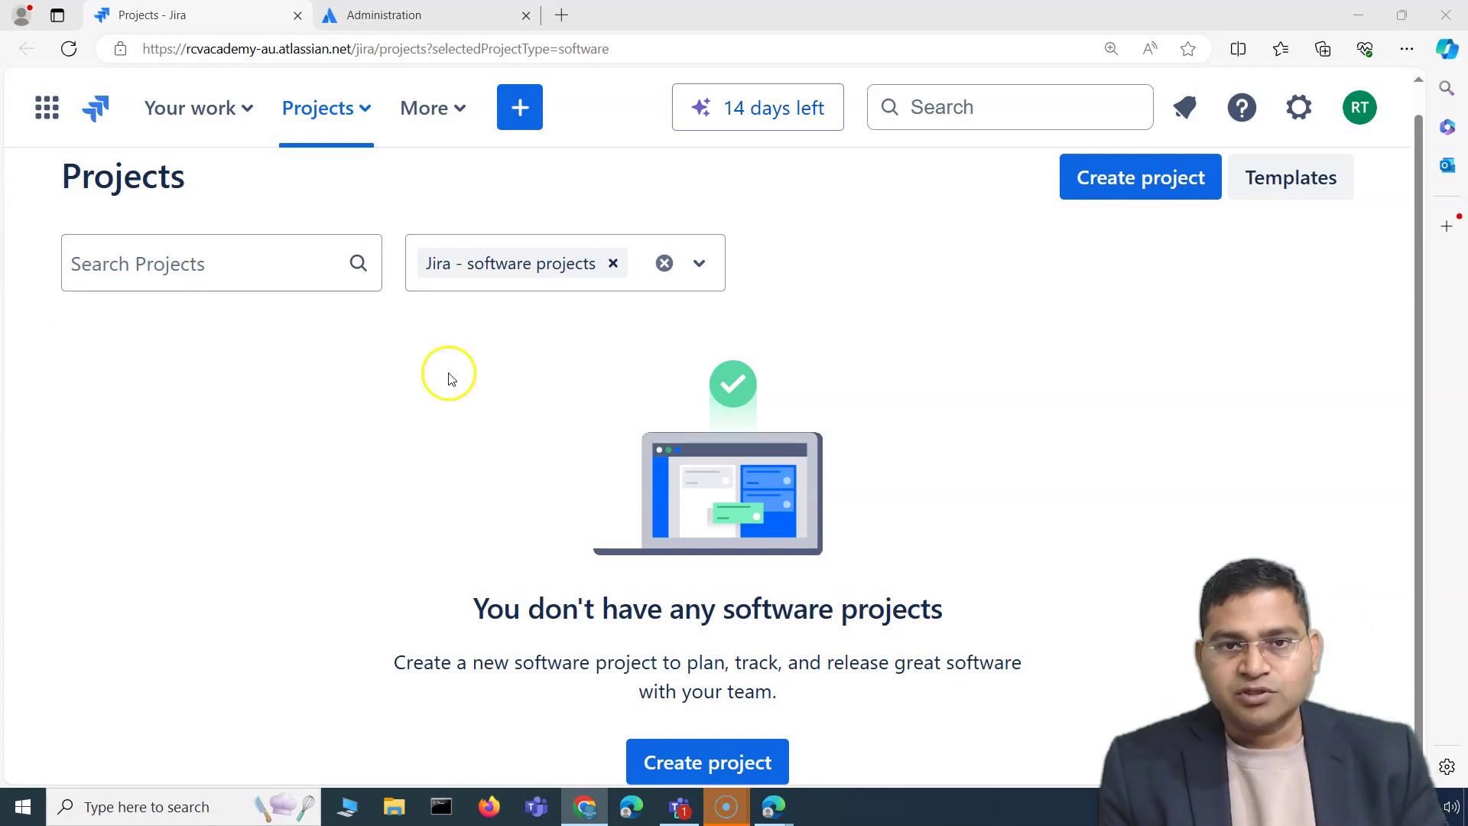
Show the gear Settings menu with Atlassian account settings, Personal Jira settings and System
scroll(451, 454, "up", 1)
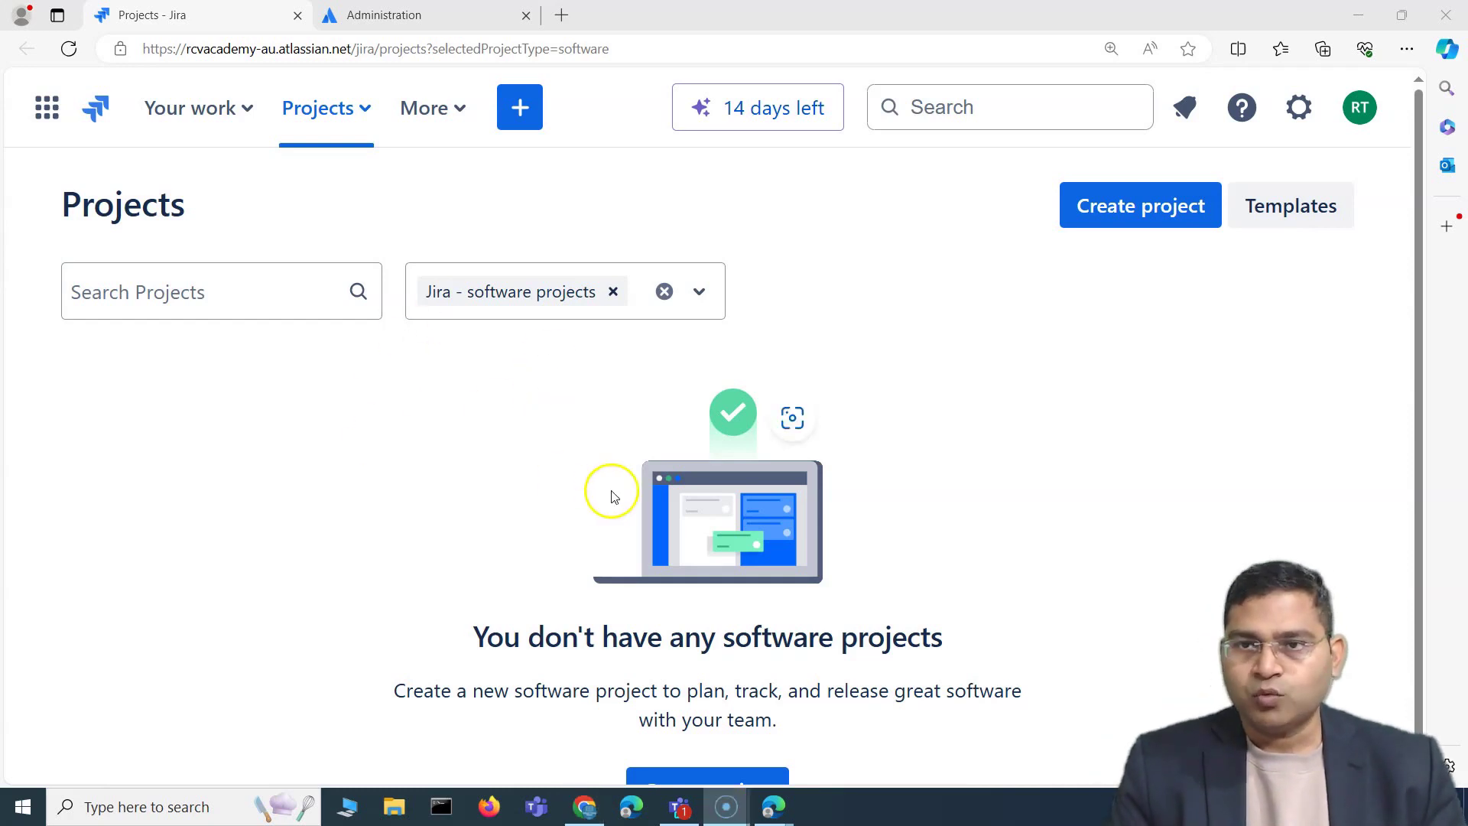
left_click(1298, 108)
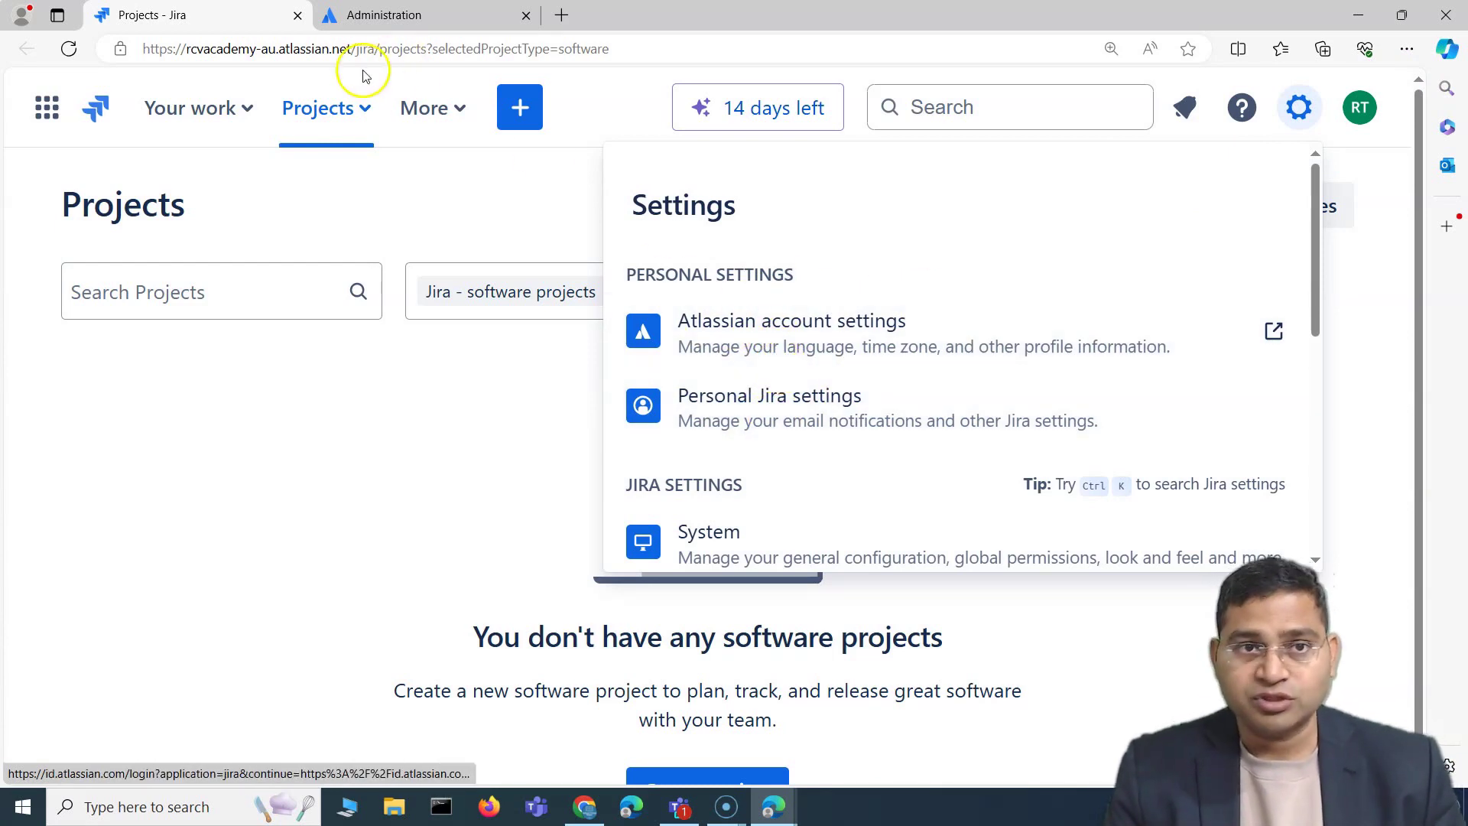
scroll(682, 304, "down", 3)
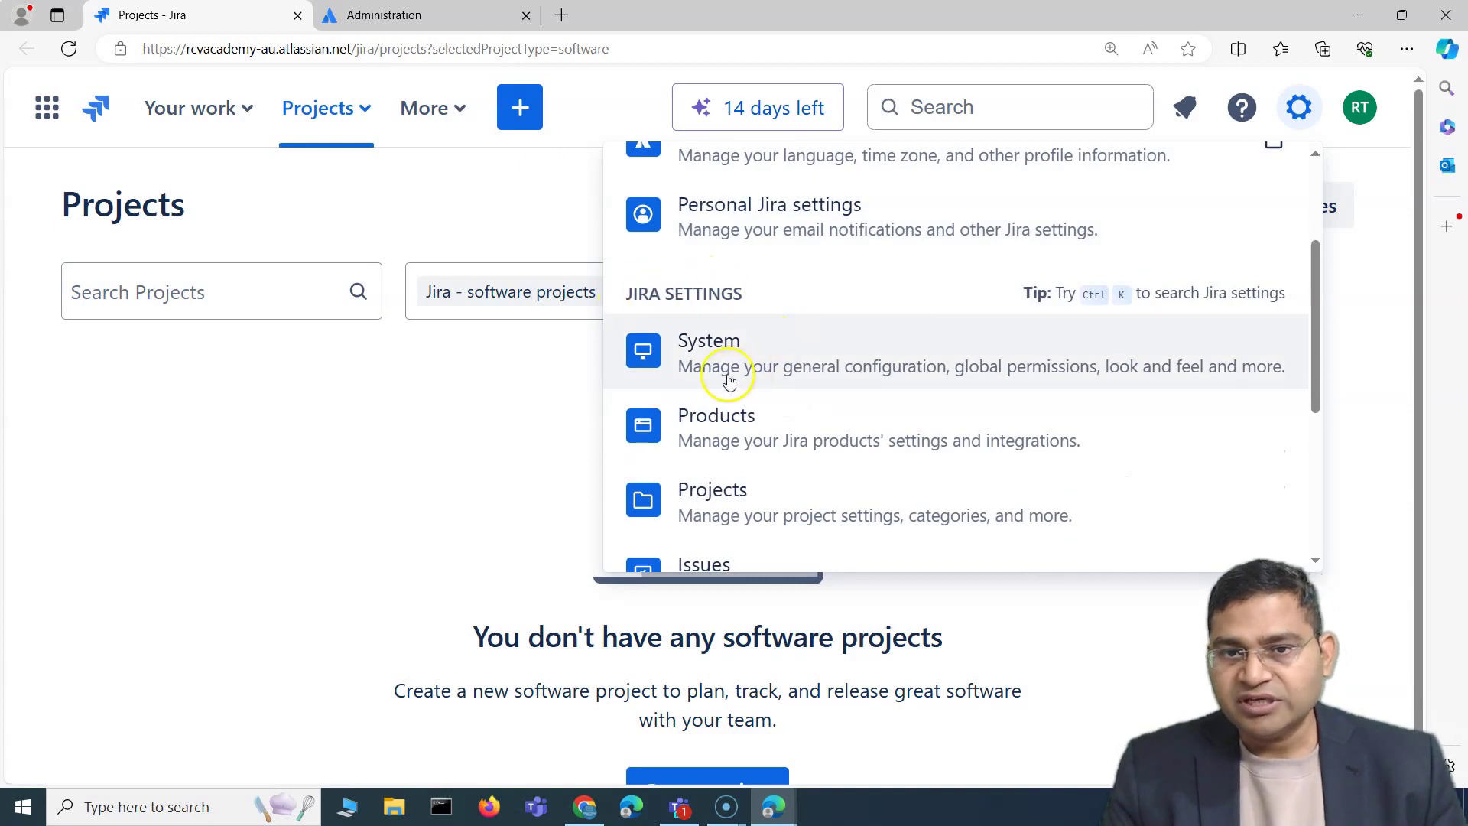
scroll(711, 306, "down", 4)
scroll(717, 217, "up", 1)
scroll(717, 182, "up", 1)
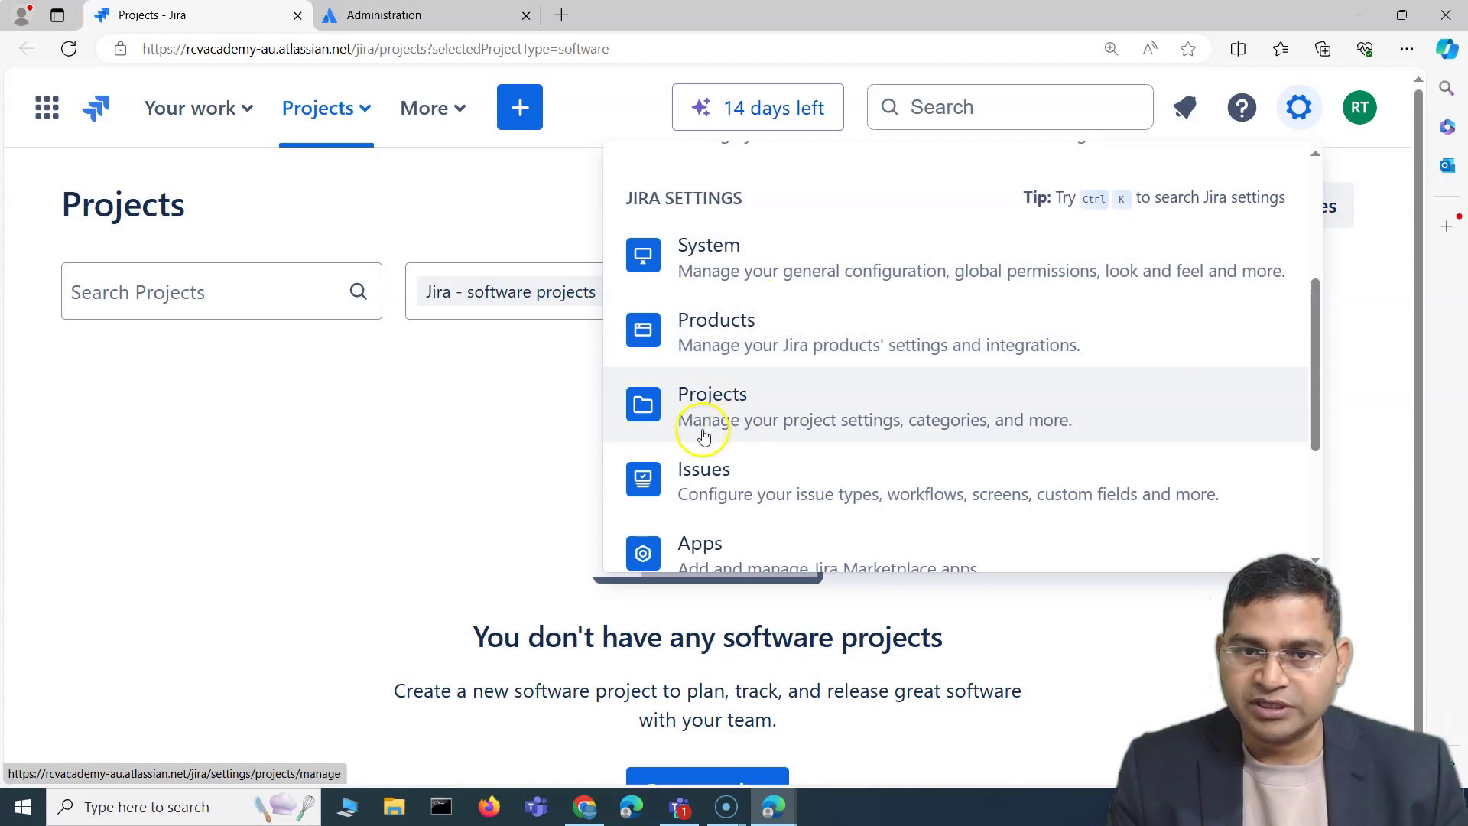
scroll(660, 403, "down", 1)
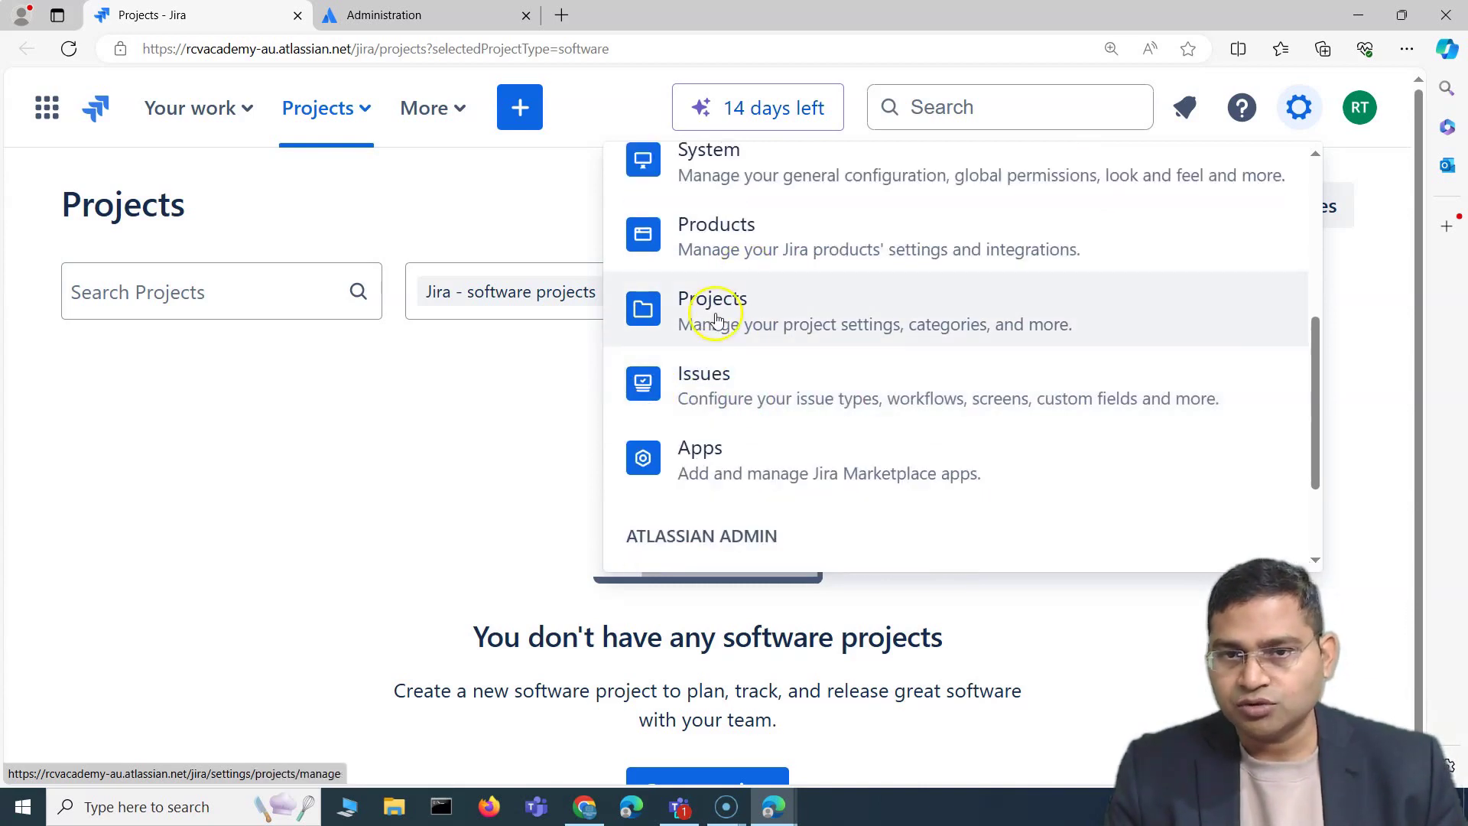
scroll(795, 447, "up", 1)
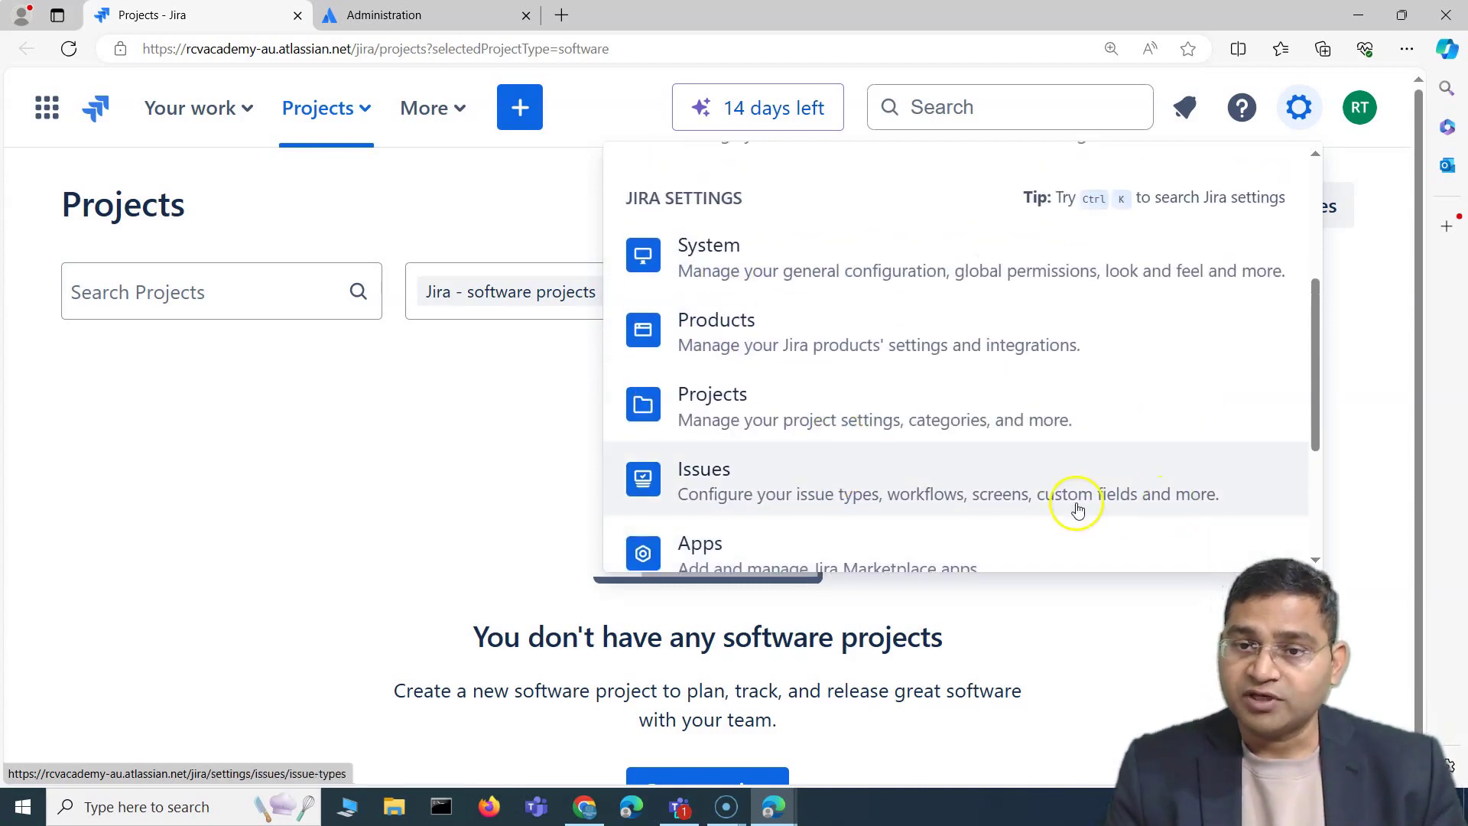
scroll(1063, 507, "down", 2)
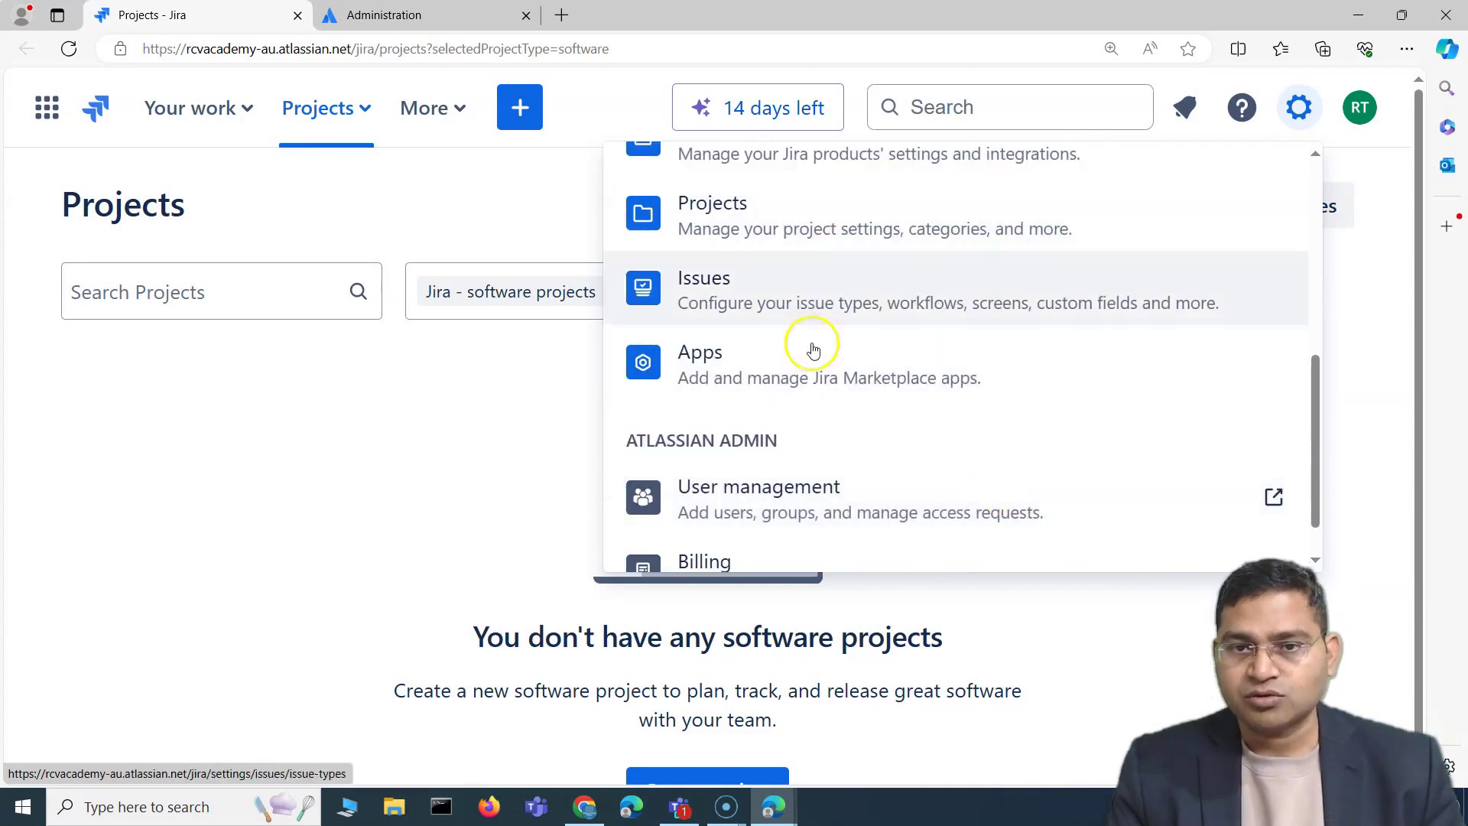
scroll(810, 329, "up", 2)
scroll(791, 295, "down", 2)
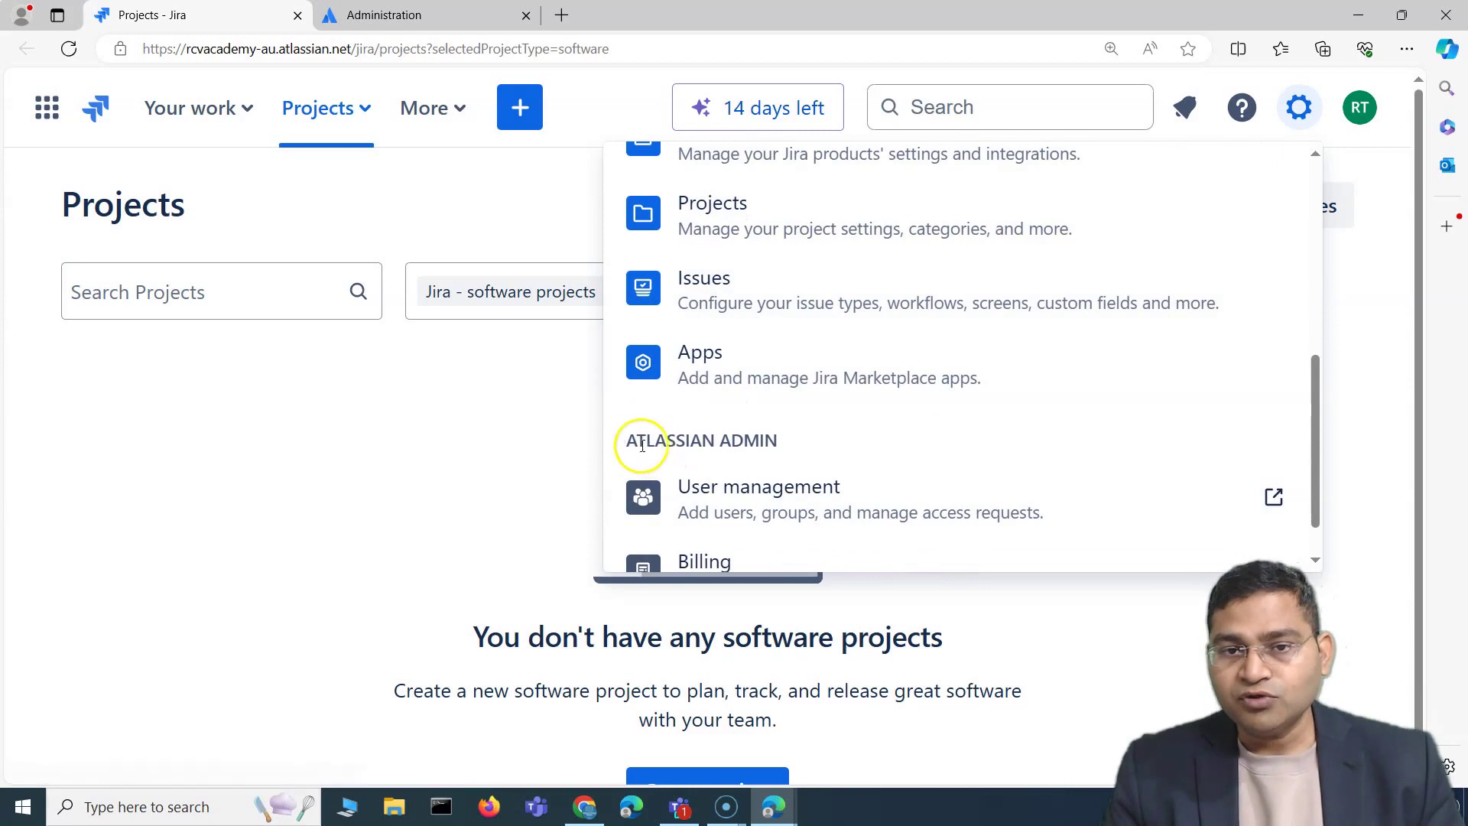
left_click_drag(649, 443, 778, 439)
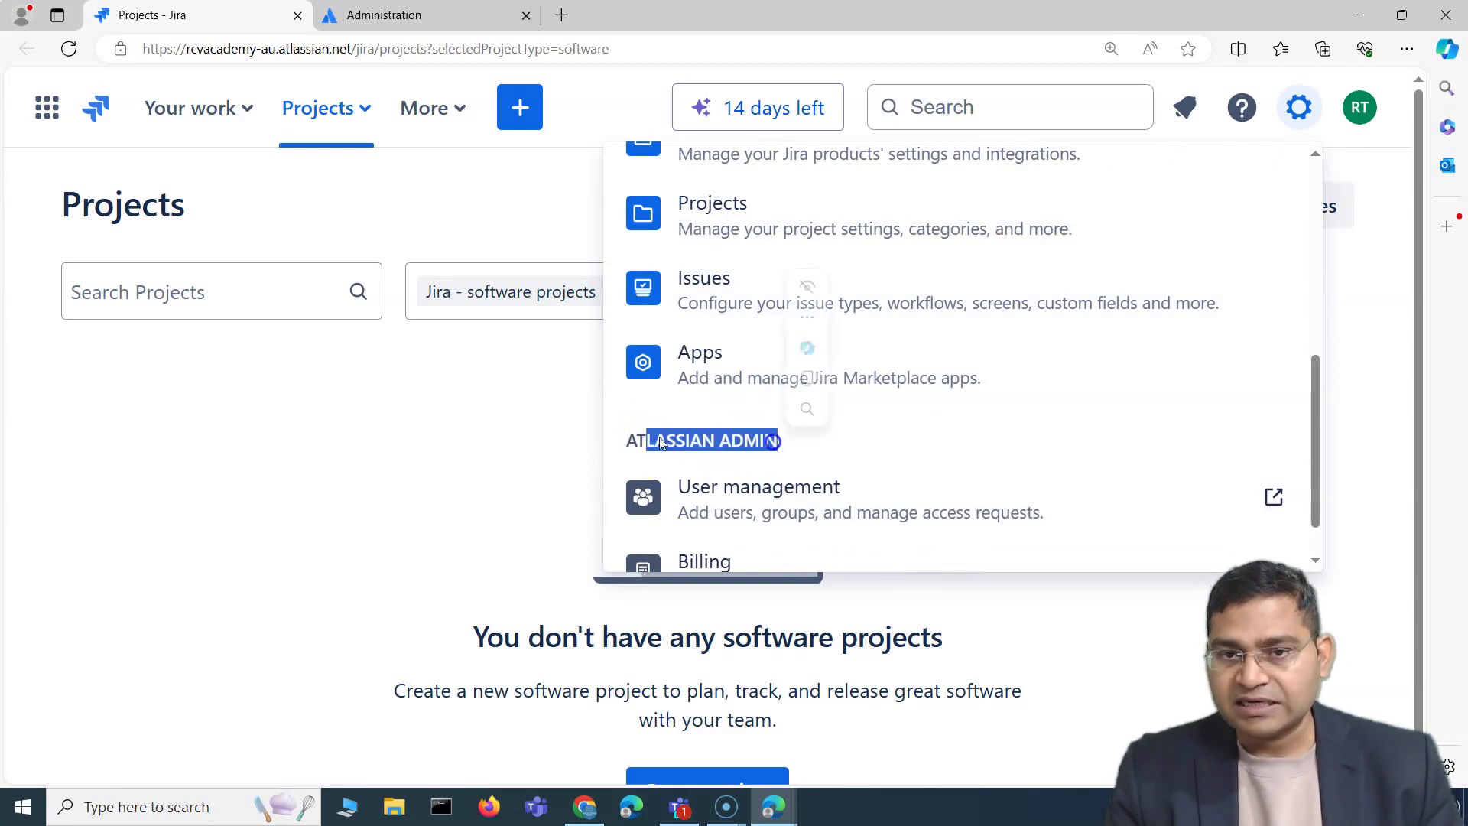
left_click(645, 441)
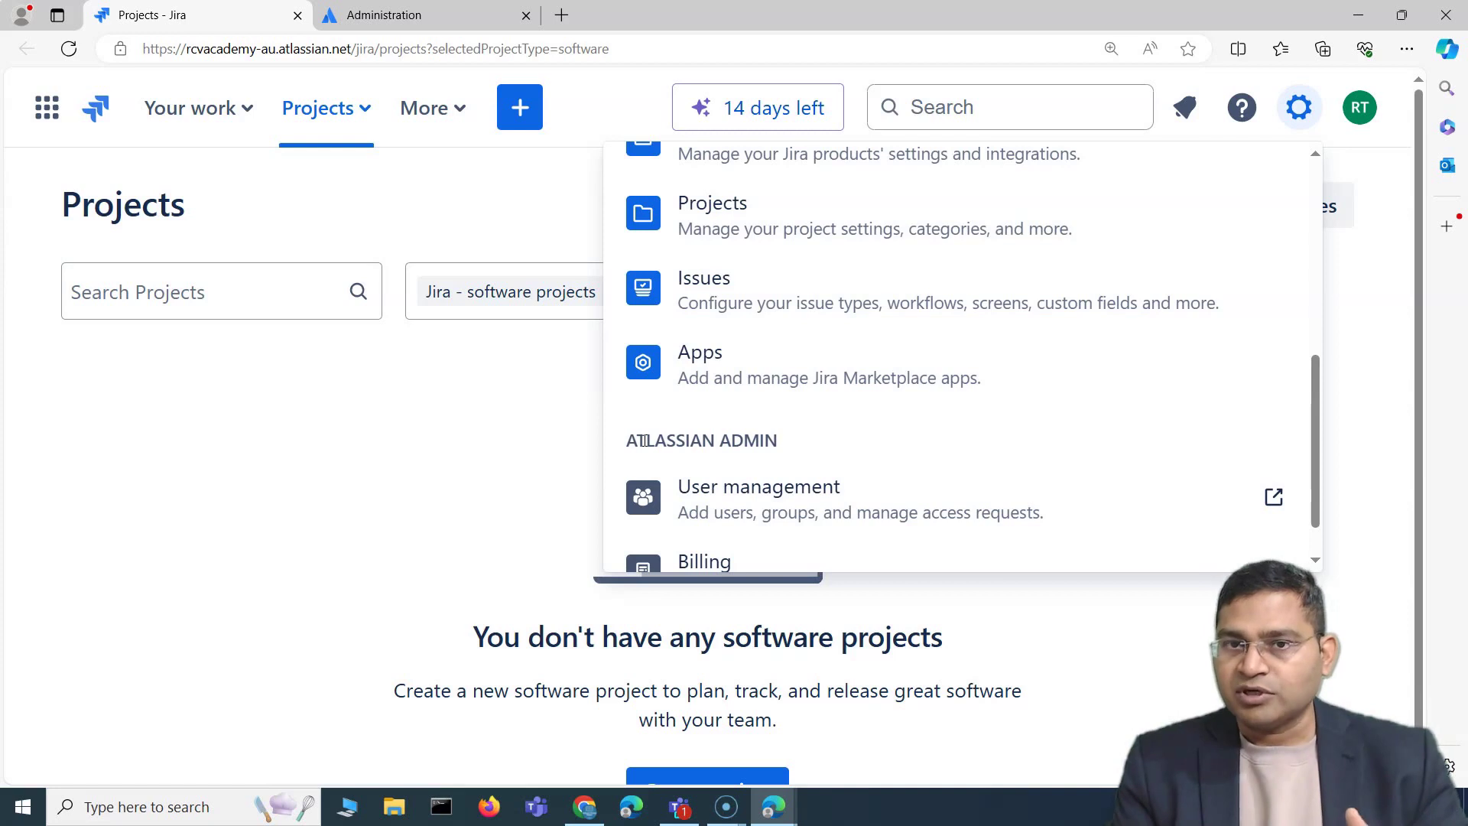
left_click_drag(730, 440, 765, 440)
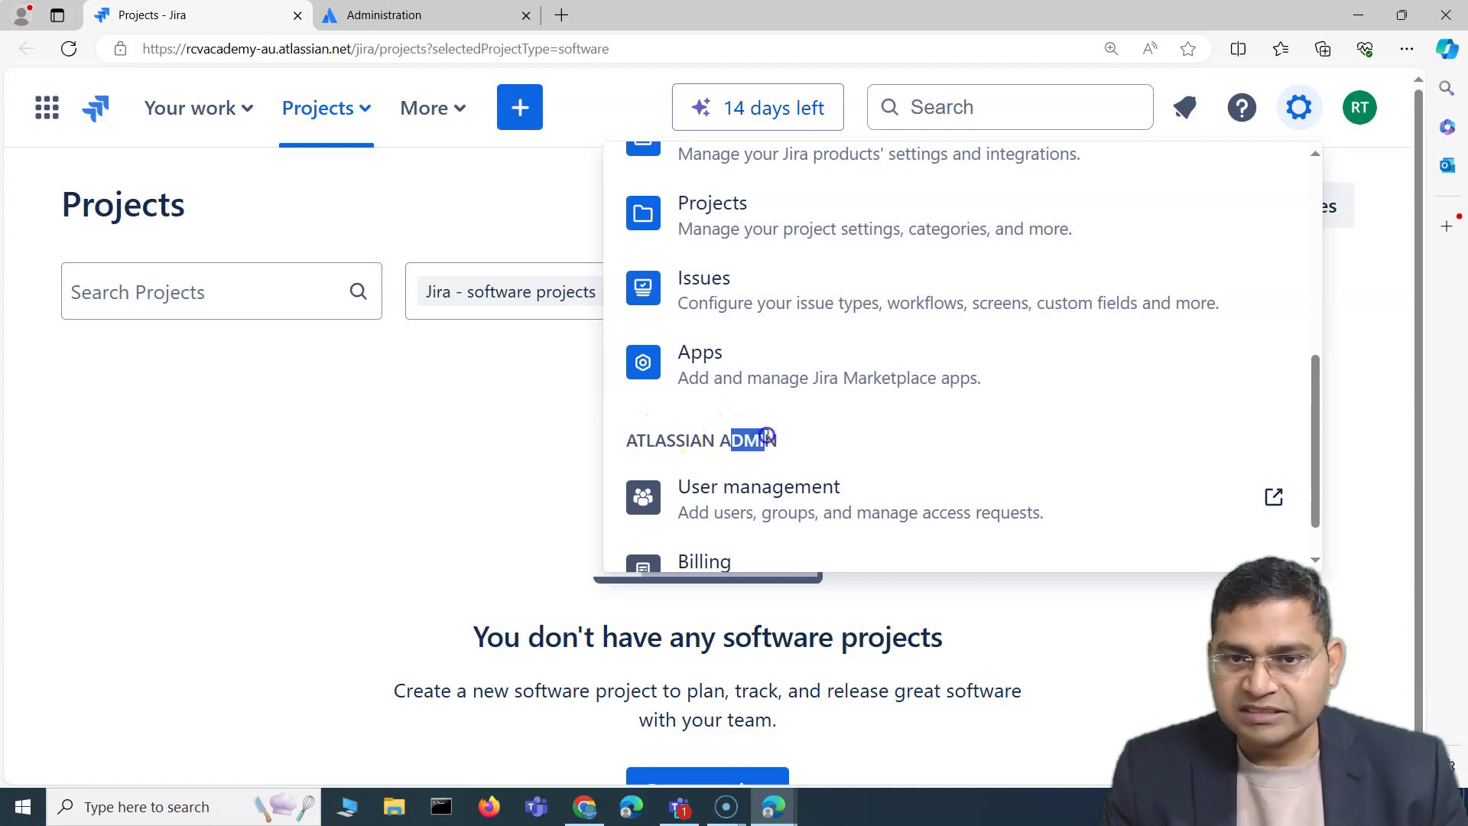
left_click(704, 437)
scroll(773, 465, "down", 1)
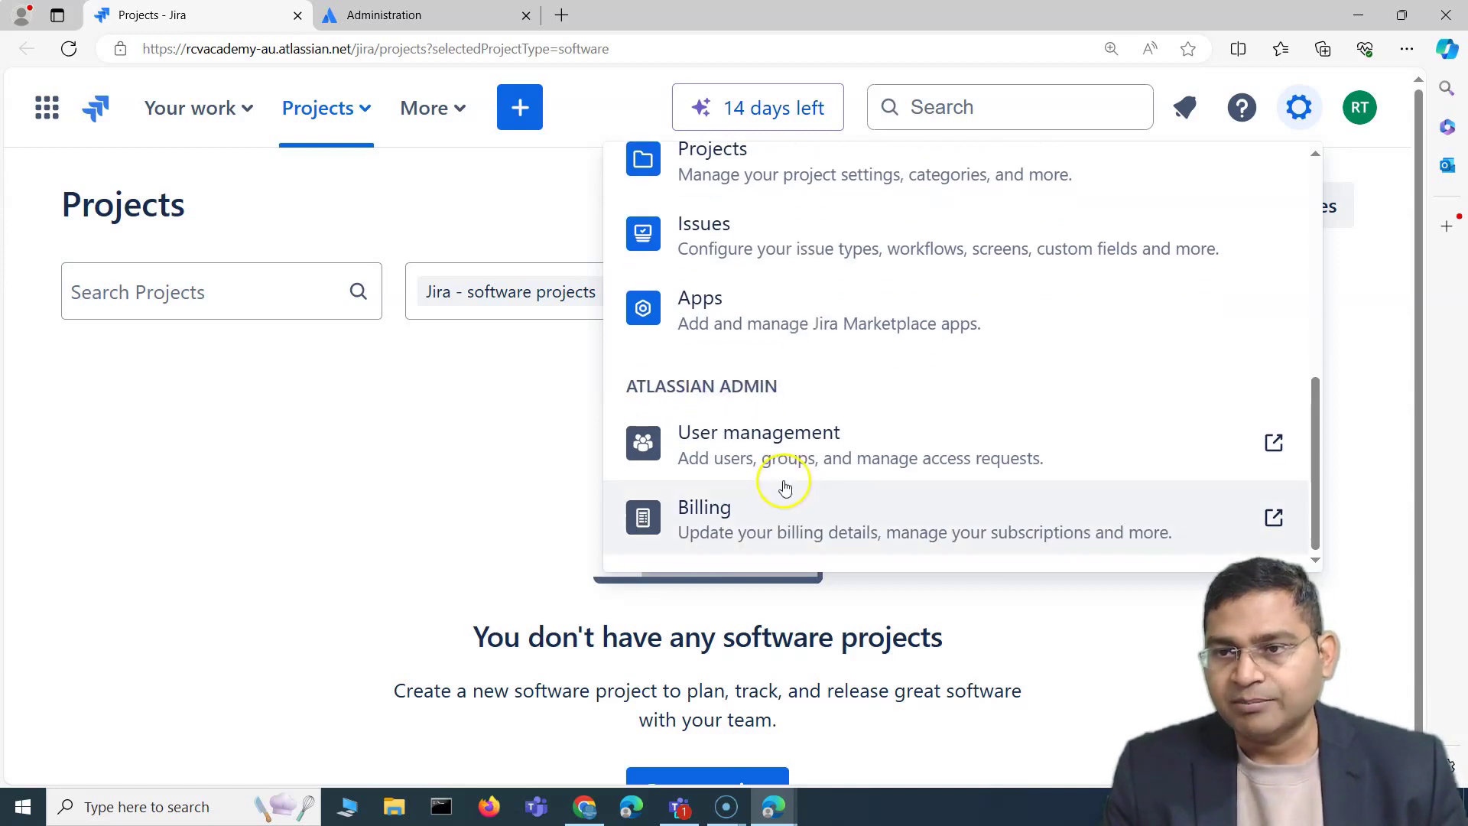
scroll(786, 487, "up", 2)
scroll(786, 487, "up", 2)
left_click_drag(703, 239, 742, 238)
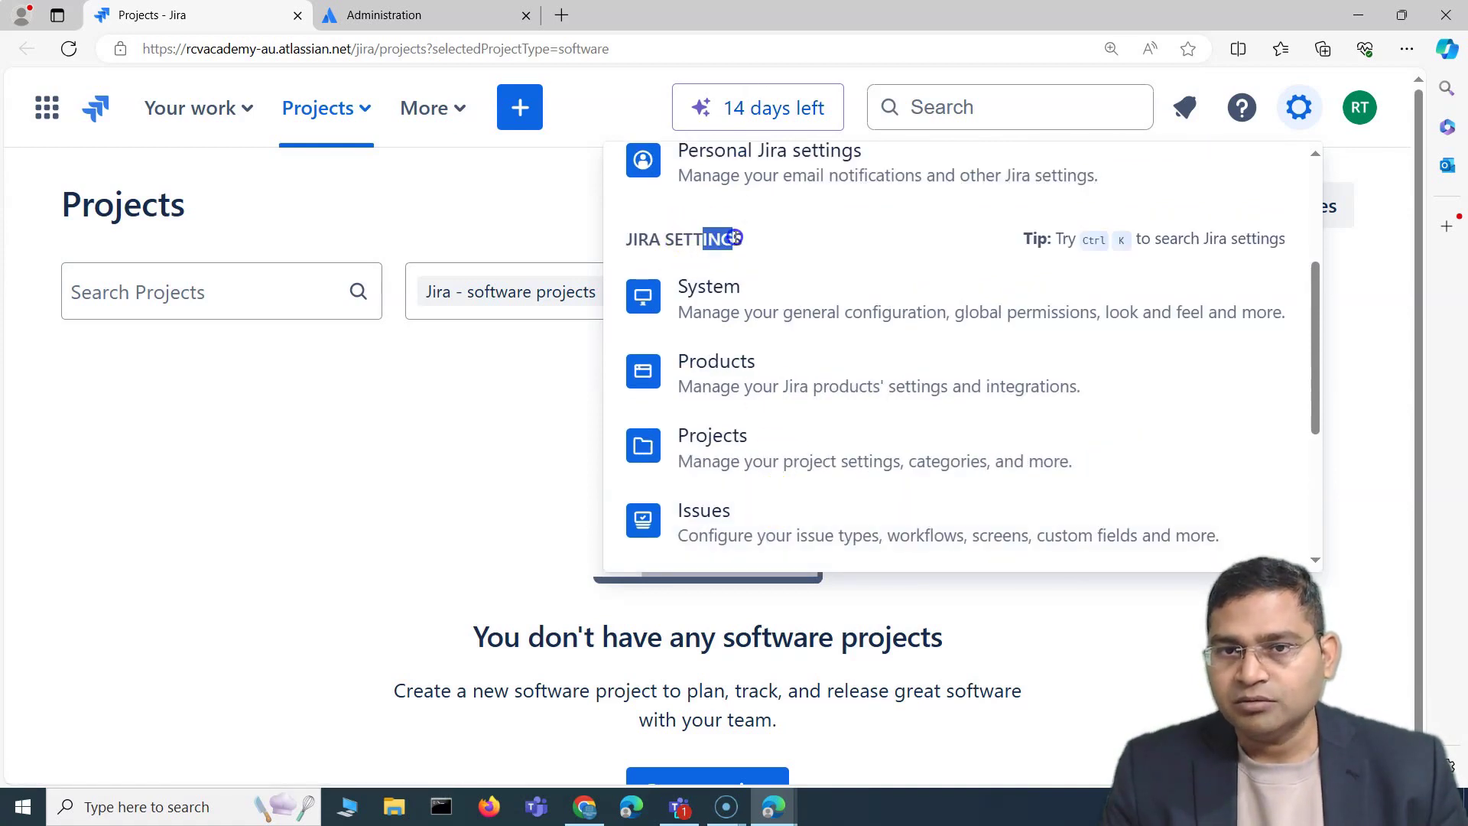
left_click(676, 234)
scroll(747, 393, "down", 3)
scroll(688, 328, "up", 3)
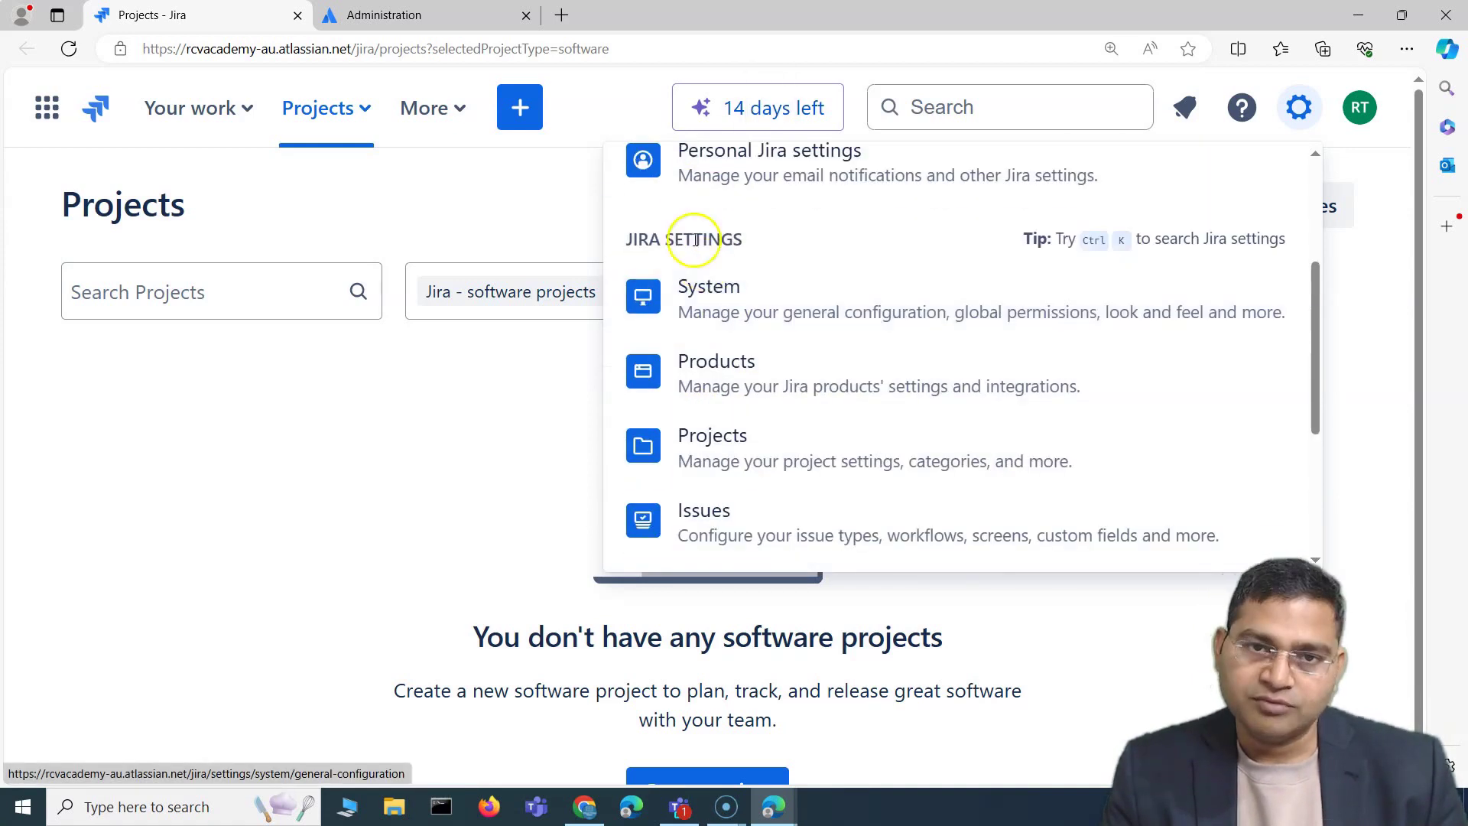
scroll(751, 380, "down", 3)
scroll(688, 328, "up", 2)
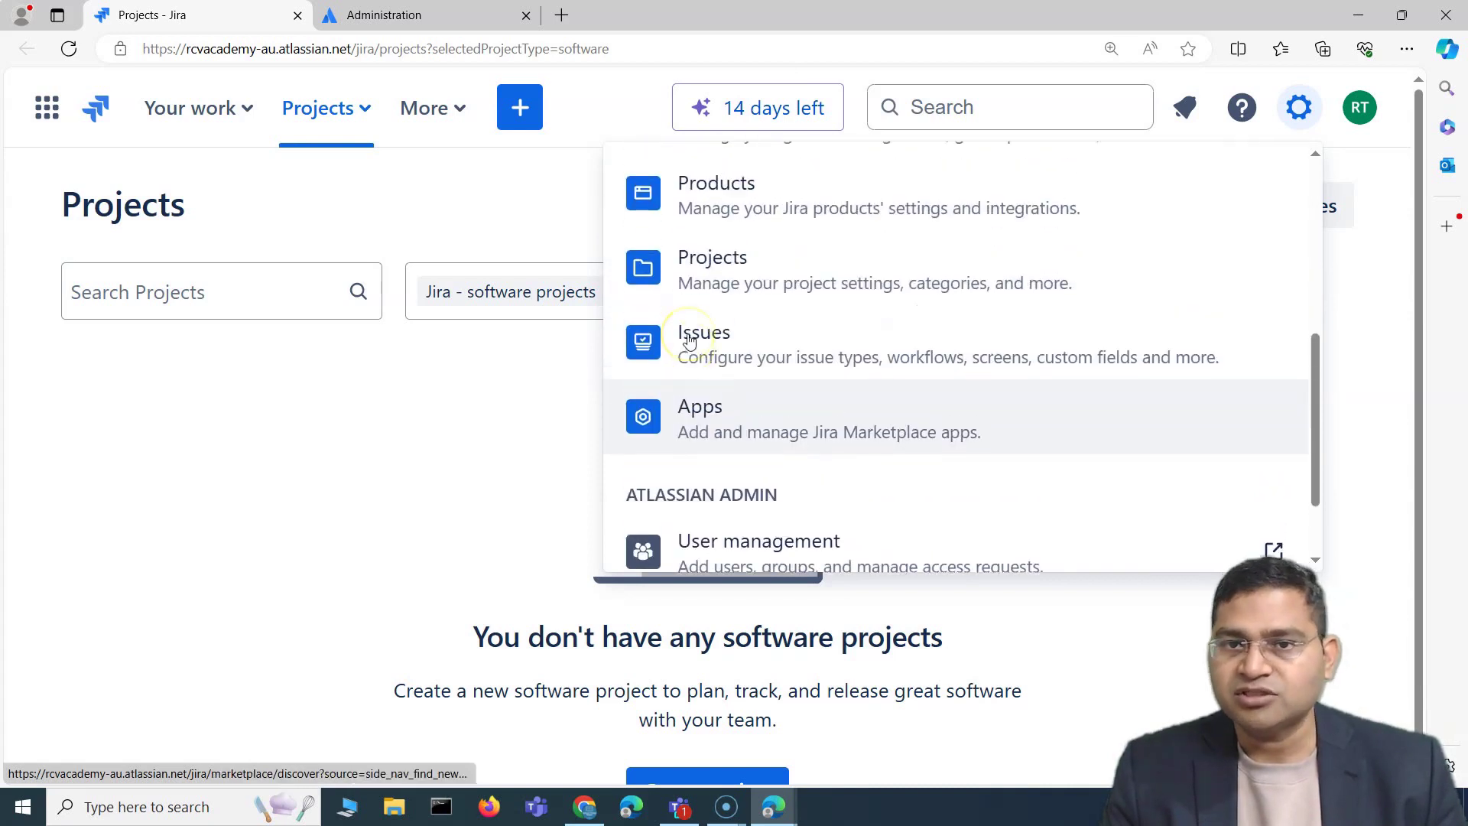
left_click(740, 378)
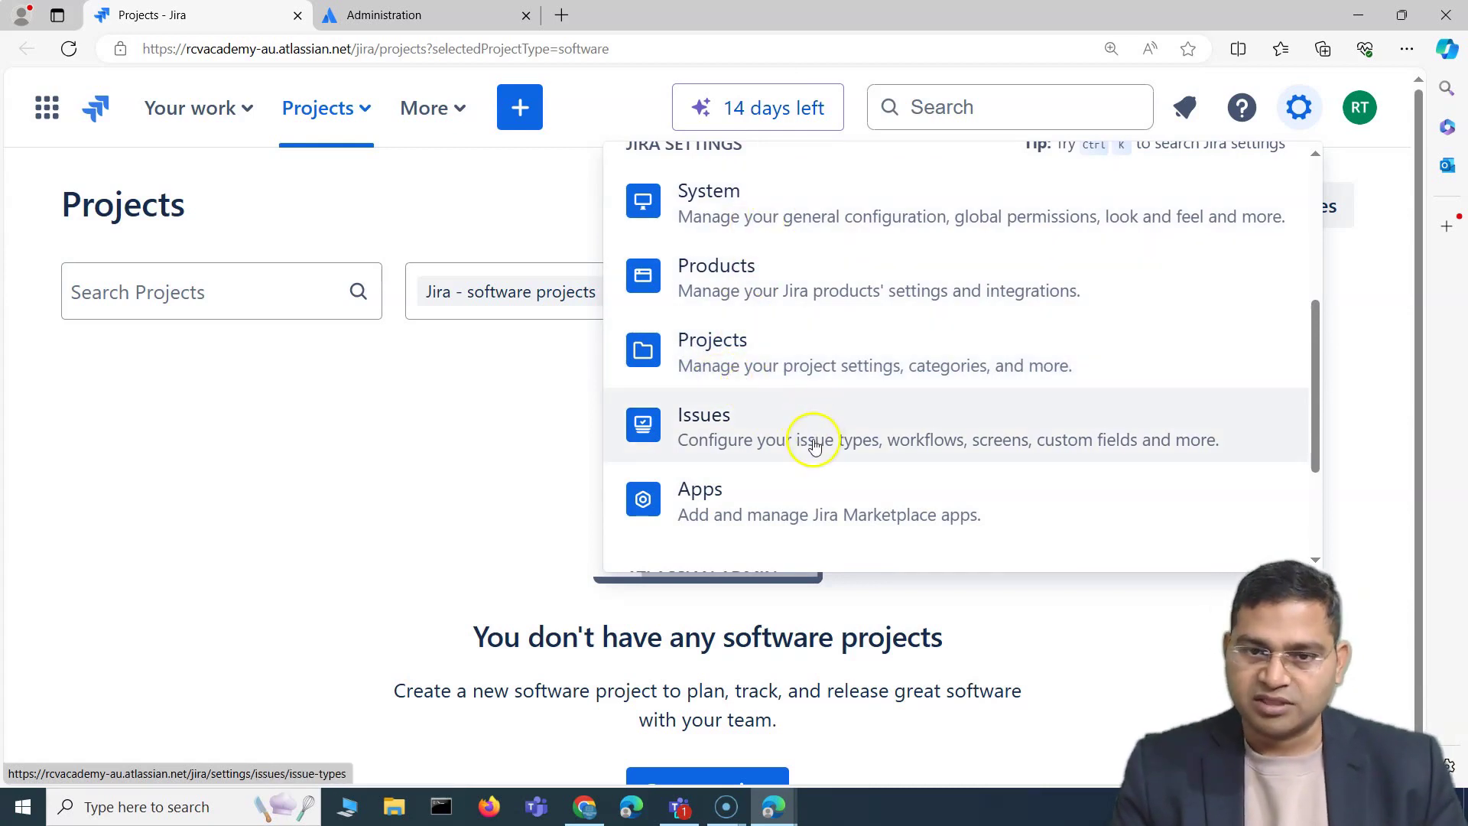
scroll(813, 440, "down", 3)
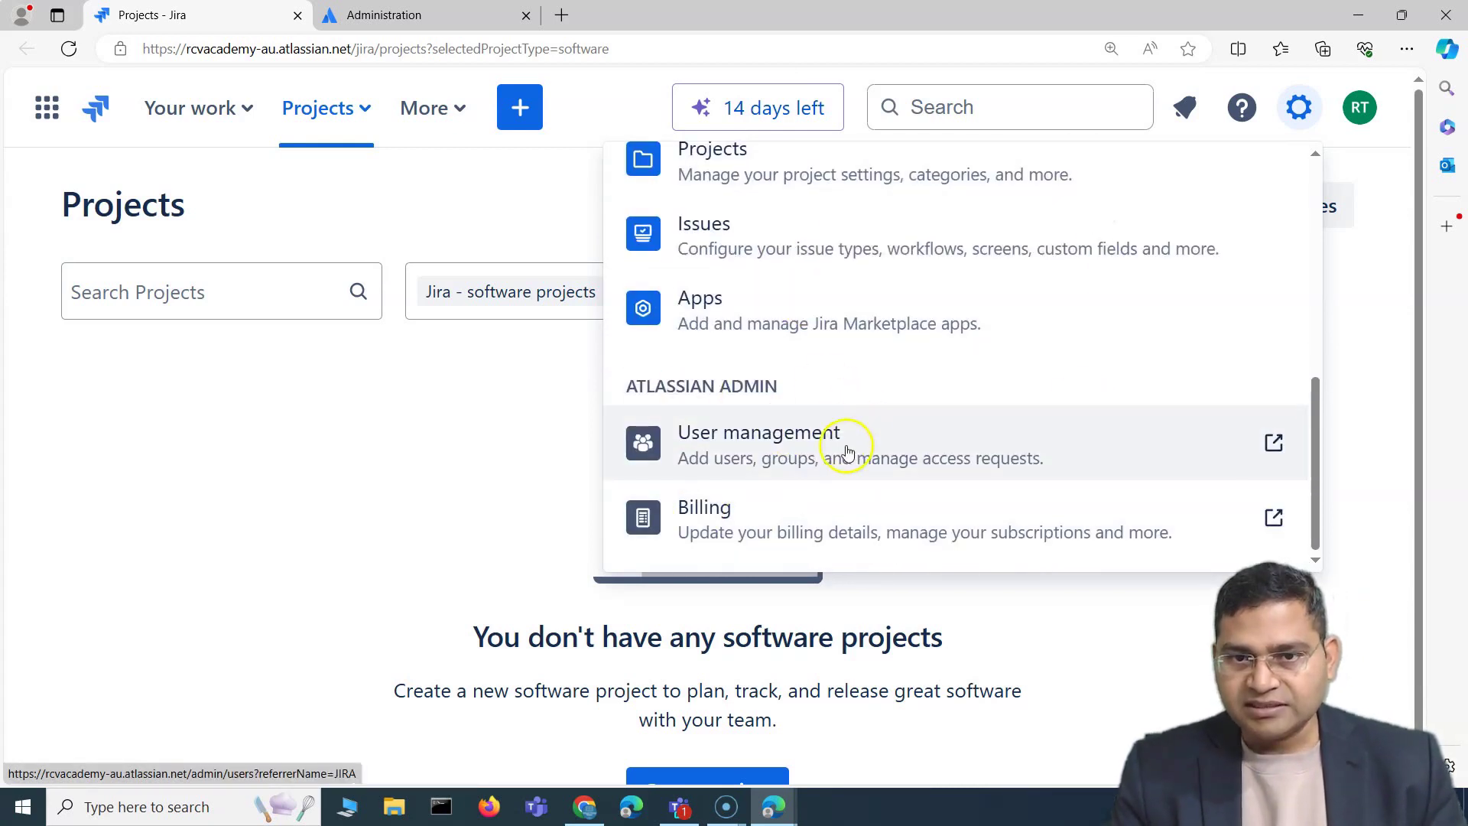
scroll(834, 451, "up", 2)
scroll(829, 452, "down", 2)
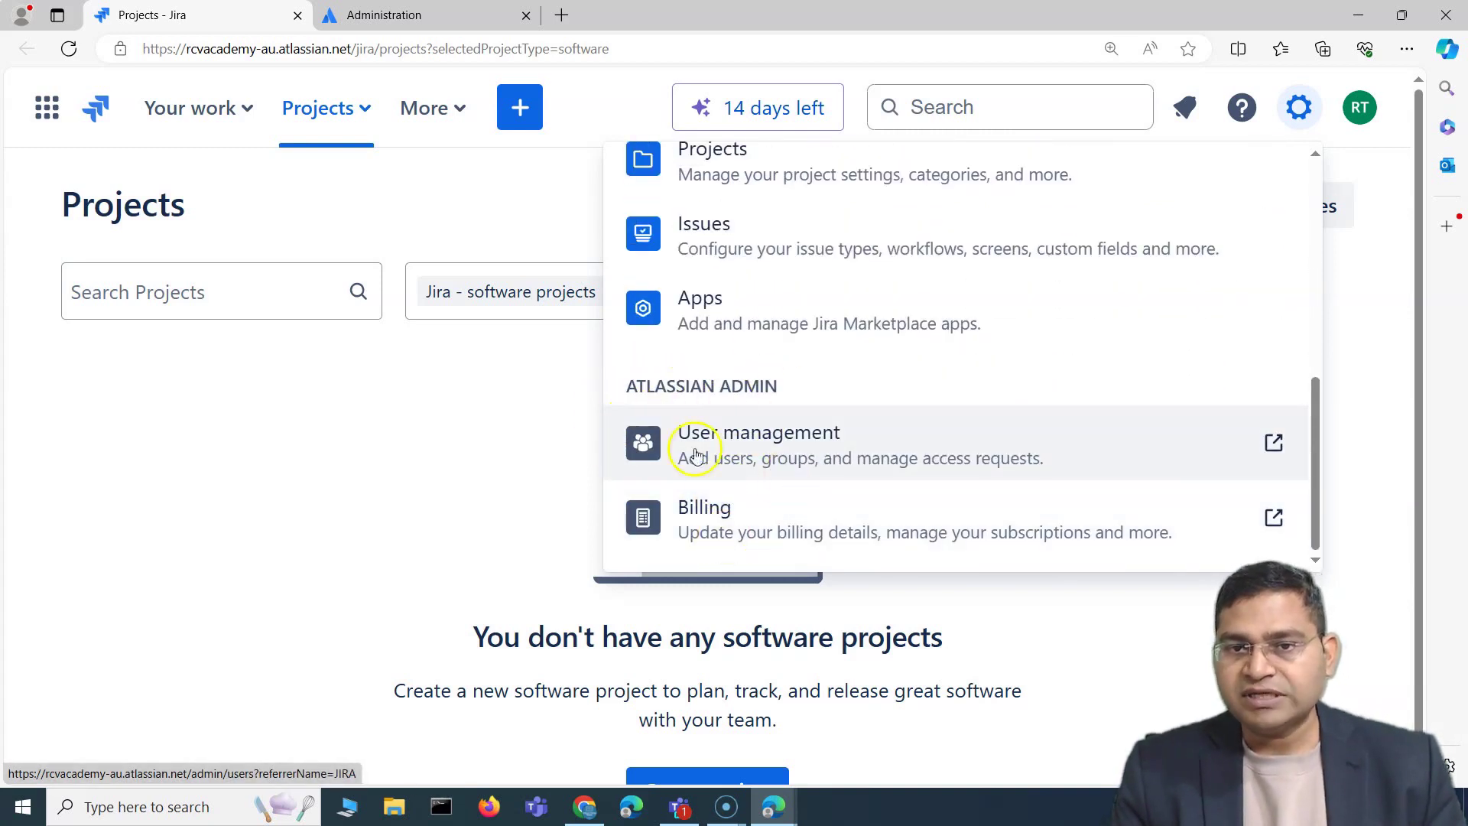
scroll(730, 463, "up", 5)
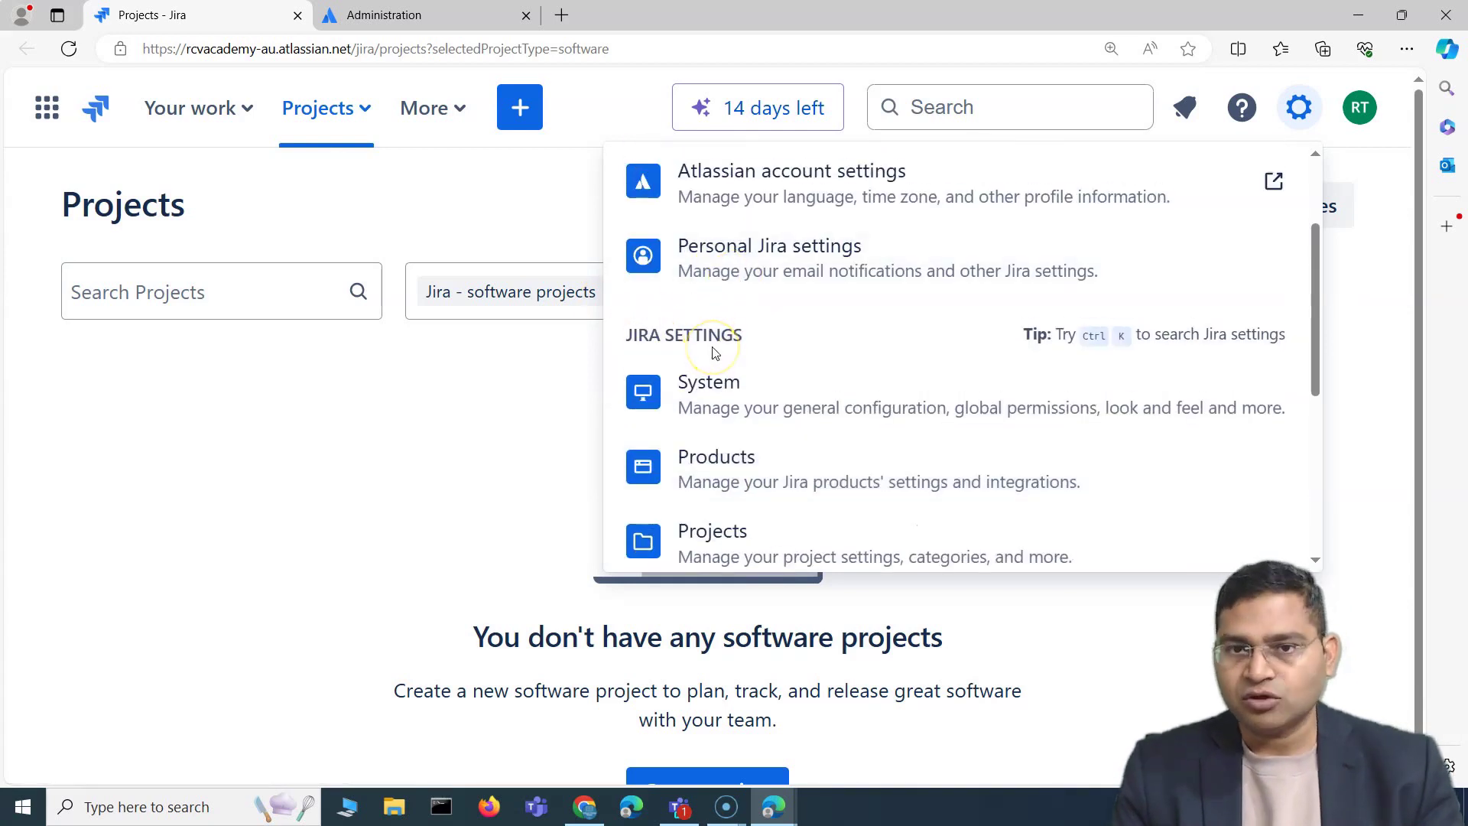
scroll(714, 336, "down", 1)
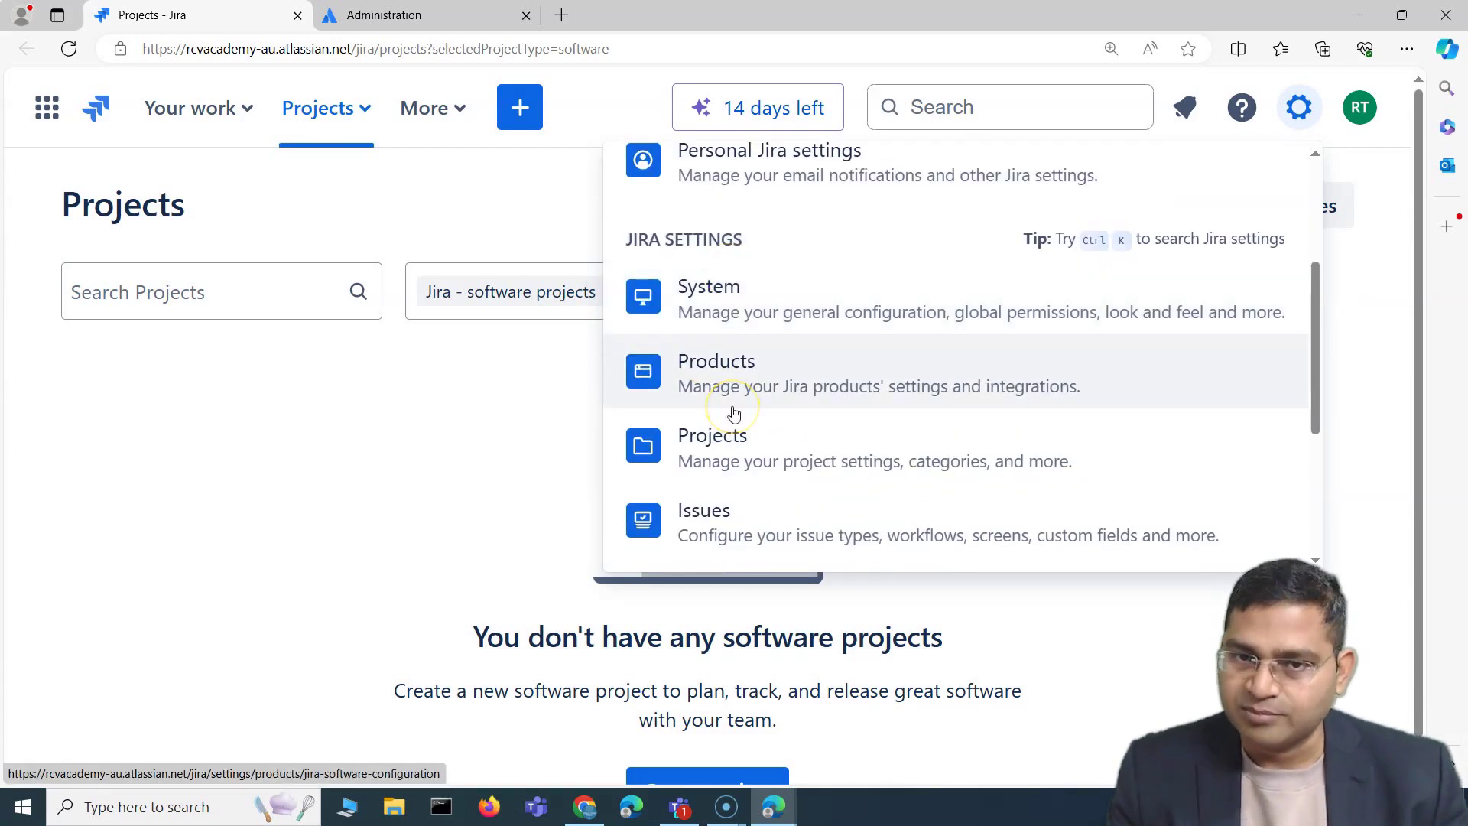
scroll(734, 413, "down", 1)
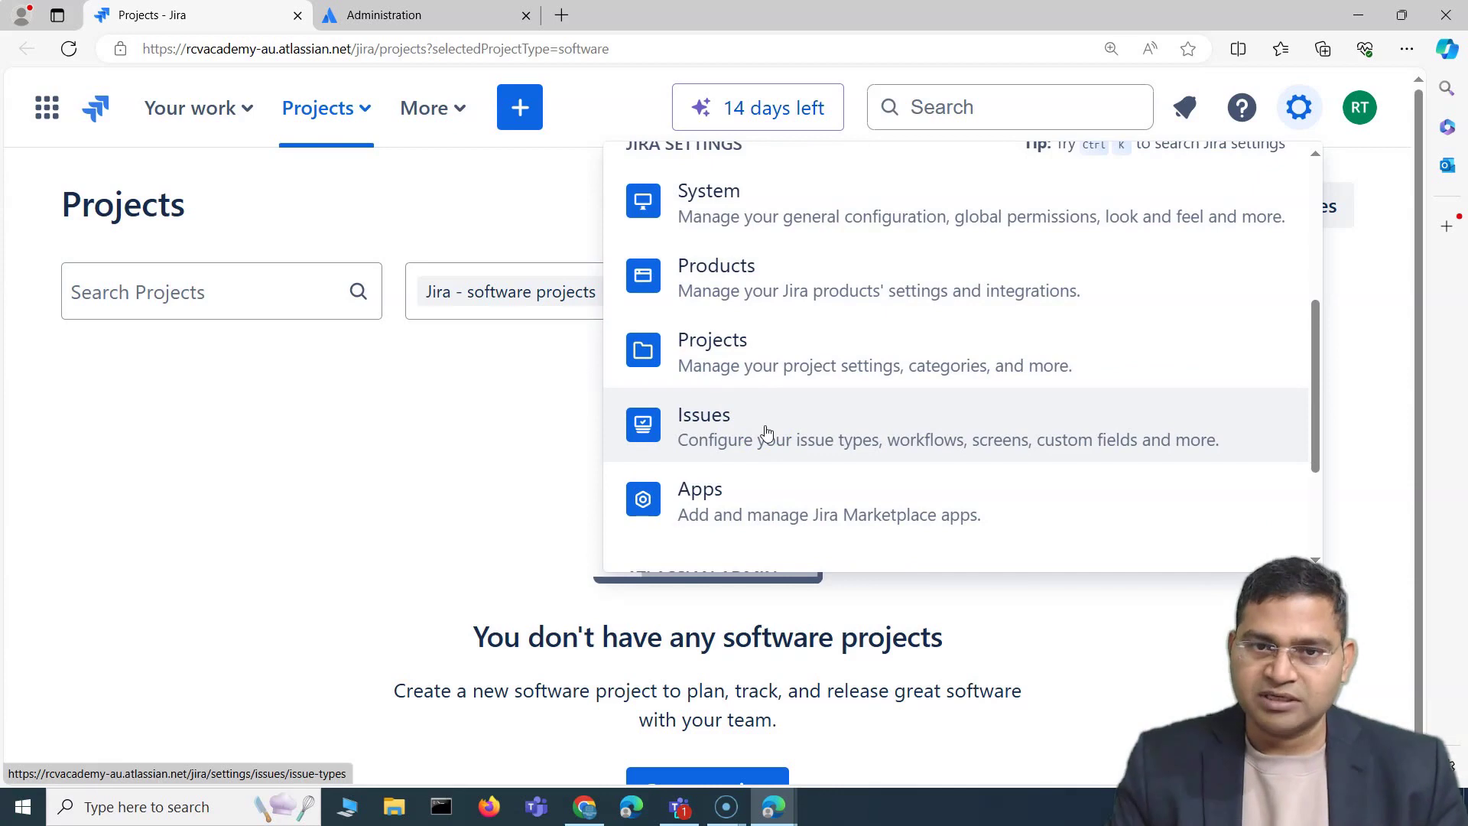
left_click(915, 417)
scroll(916, 417, "up", 4)
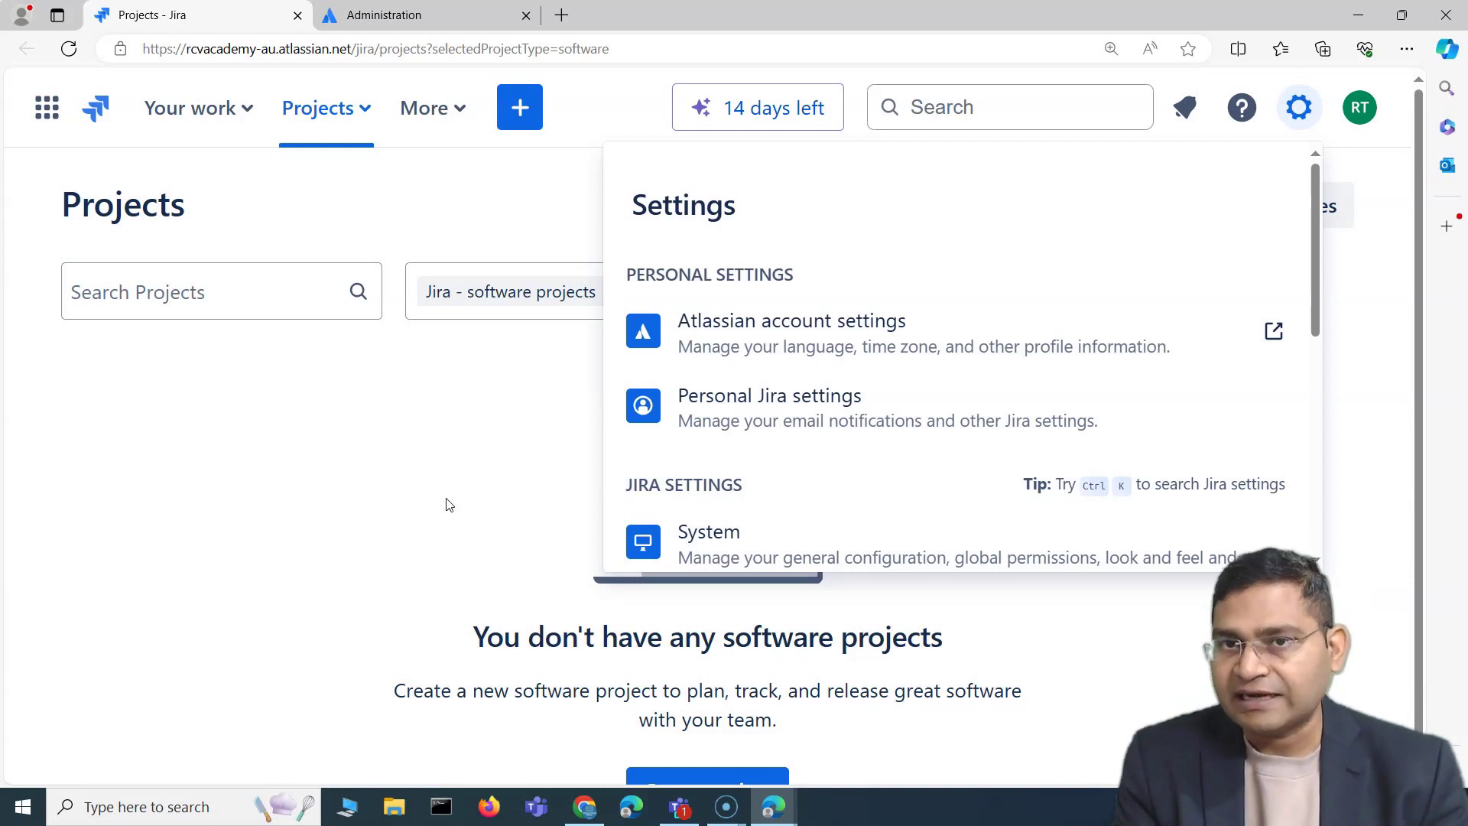
left_click(442, 502)
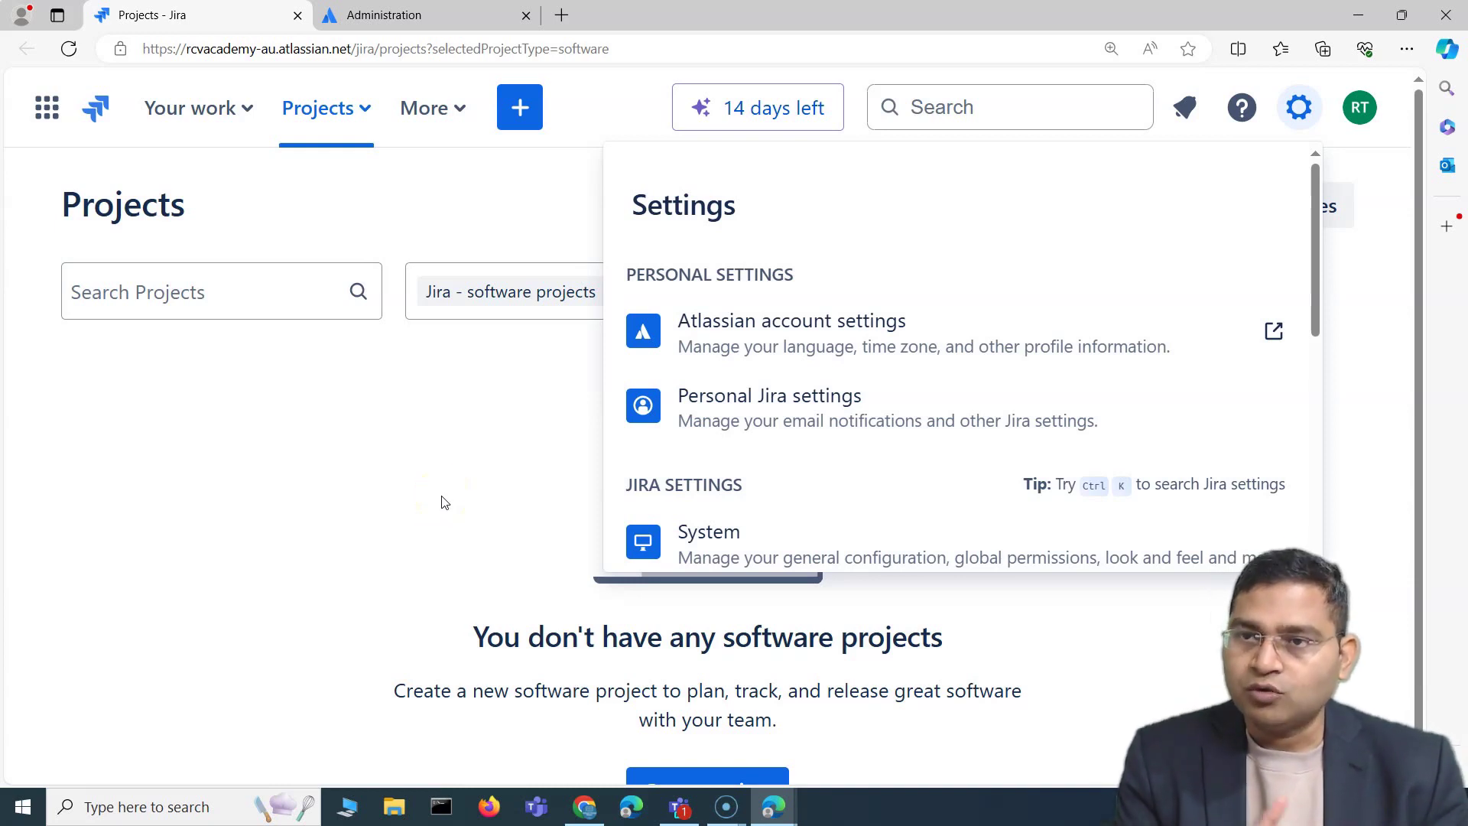